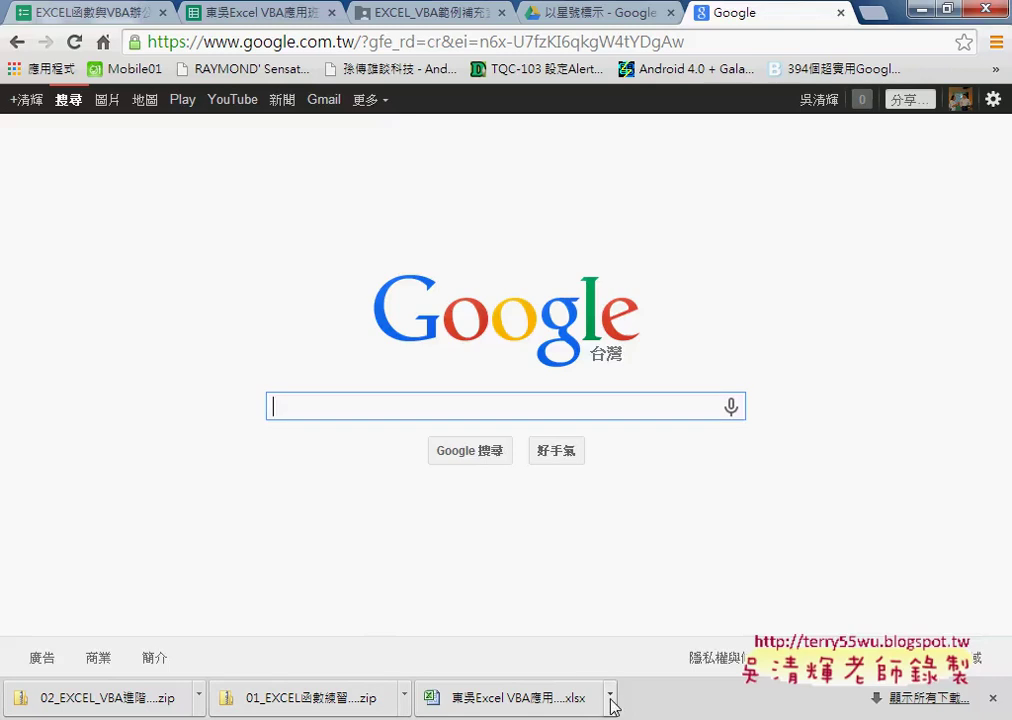
Check the survey response spreadsheet, then return to the live EXCEL函數與VBA辦公自動化班課前問卷 form.
click(258, 16)
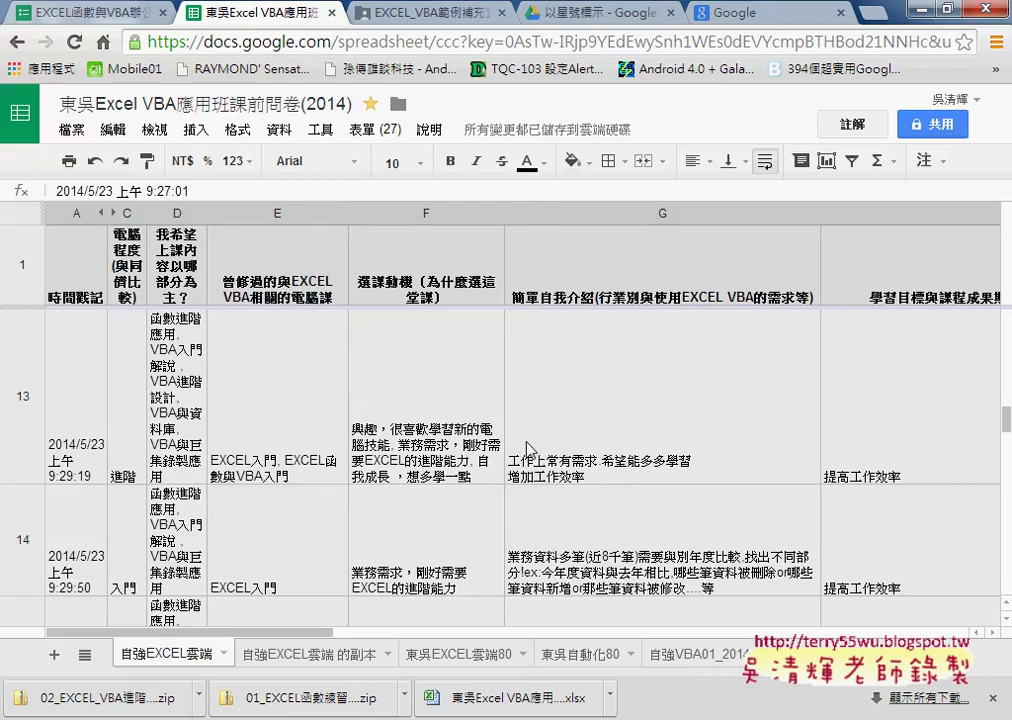
click(110, 14)
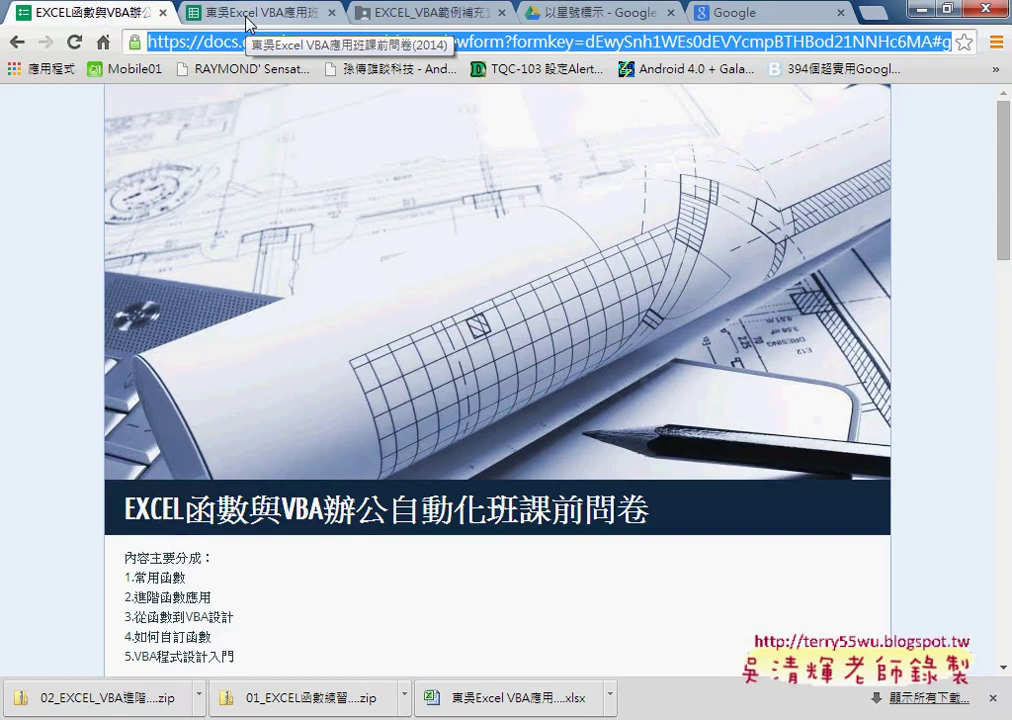
Scroll through the live pre-survey and highlight its title and description text.
scroll(242, 208, down, 2)
click(245, 225)
scroll(245, 225, down, 3)
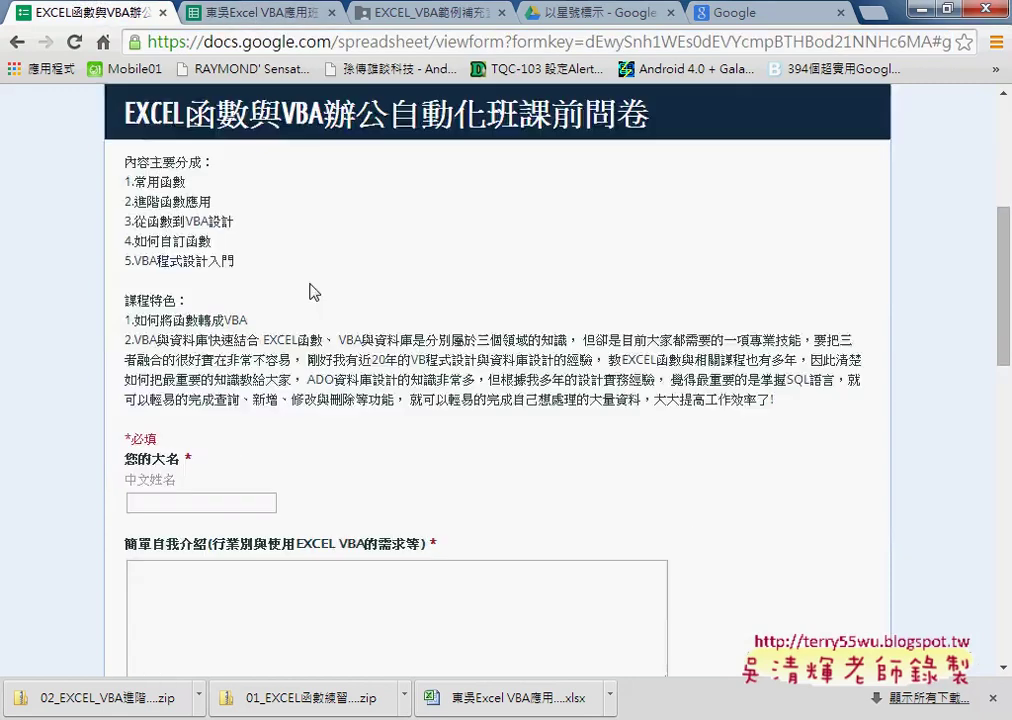
scroll(300, 270, down, 1)
scroll(312, 290, down, 4)
scroll(312, 290, down, 3)
scroll(312, 290, down, 3)
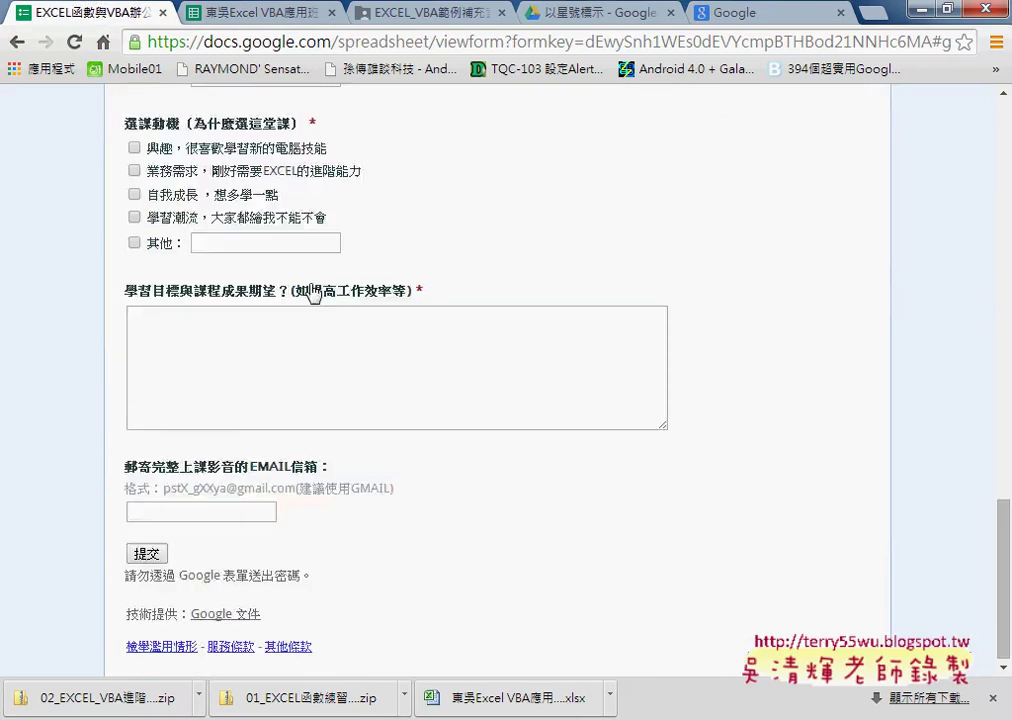
scroll(312, 284, up, 2)
scroll(312, 284, up, 4)
scroll(312, 290, up, 6)
scroll(312, 290, up, 3)
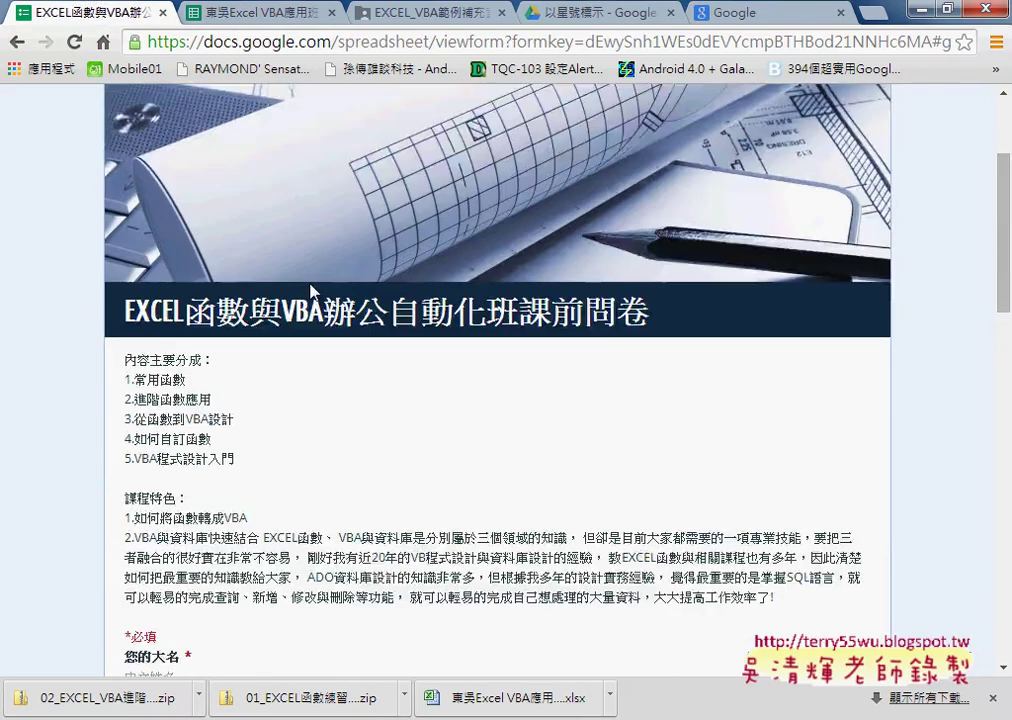
scroll(312, 290, down, 1)
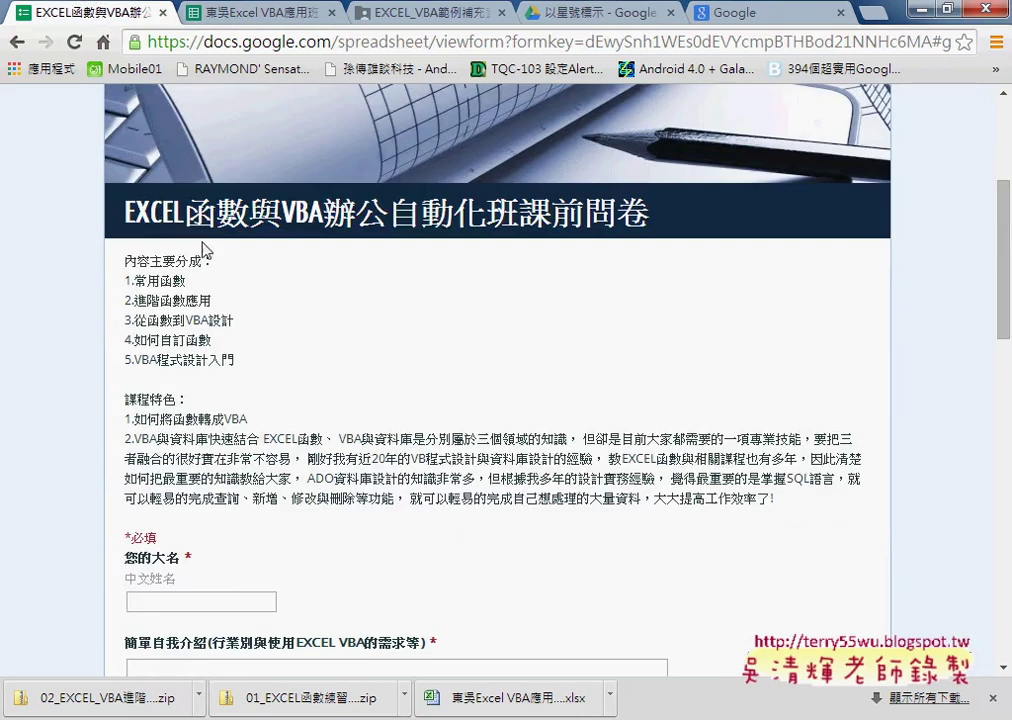
drag(101, 170, 672, 232)
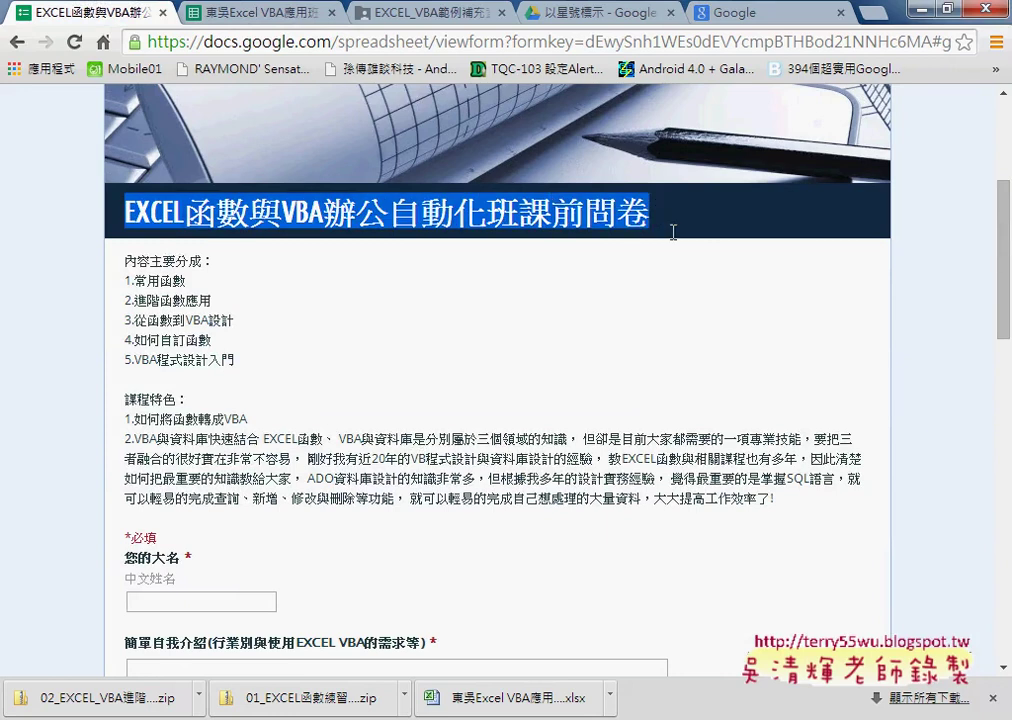
click(305, 294)
mouse_move(123, 259)
mouse_down()
mouse_move(352, 505)
mouse_move(856, 501)
mouse_up()
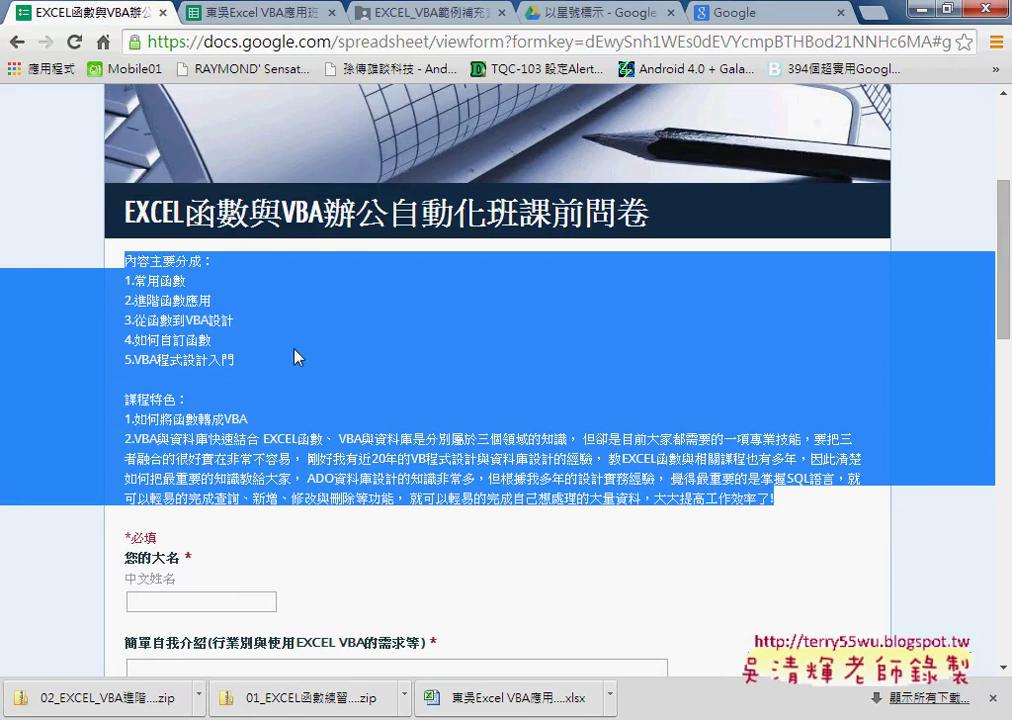
Highlight the 您的大名 label and try the name and self-introduction answer fields.
scroll(292, 356, down, 2)
drag(127, 364, 199, 372)
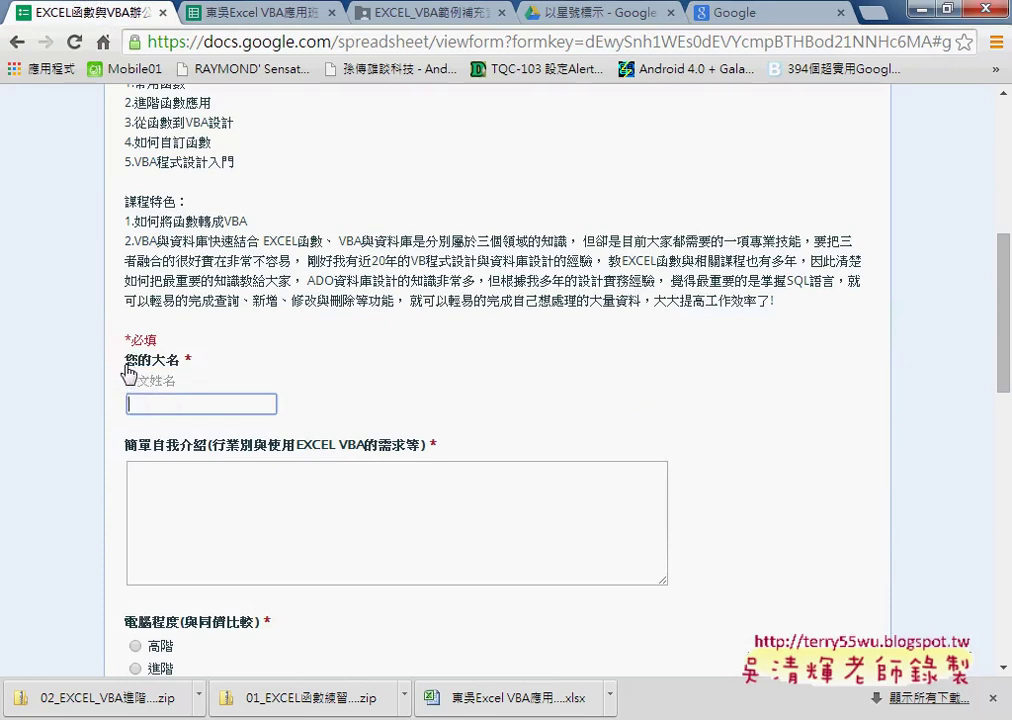
click(172, 404)
drag(126, 360, 194, 362)
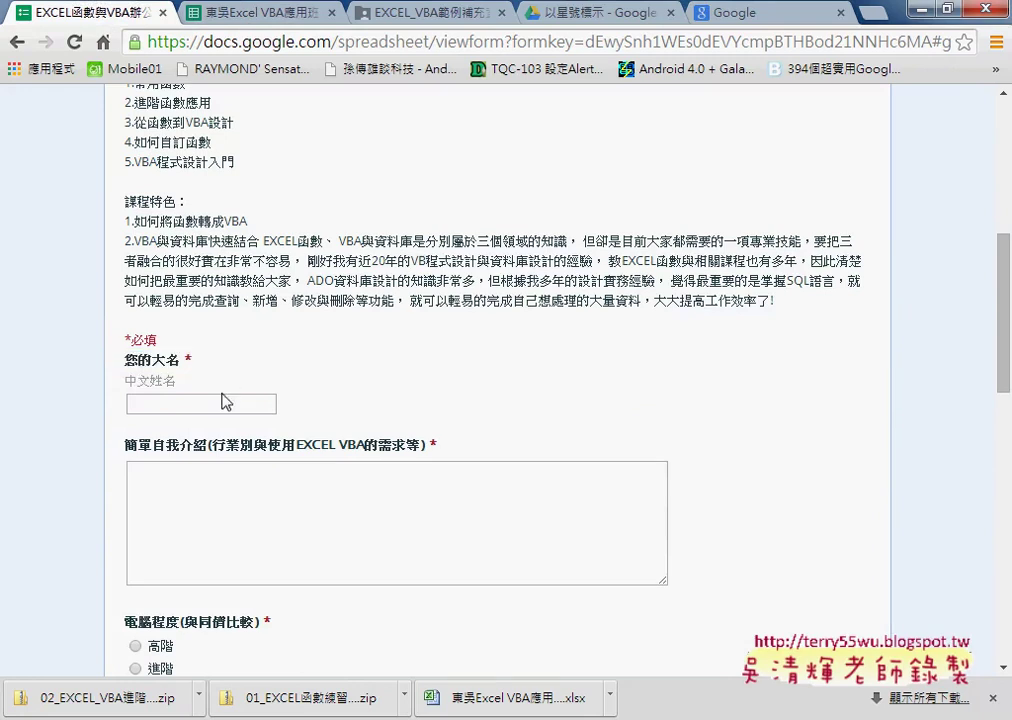
click(219, 494)
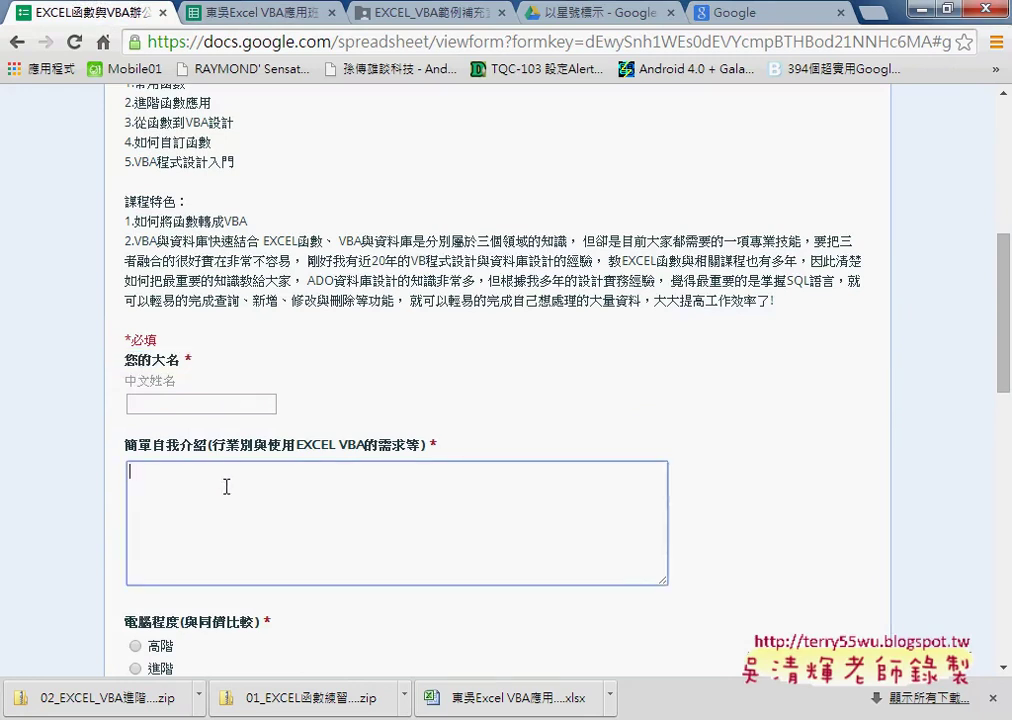
scroll(219, 492, down, 1)
click(222, 310)
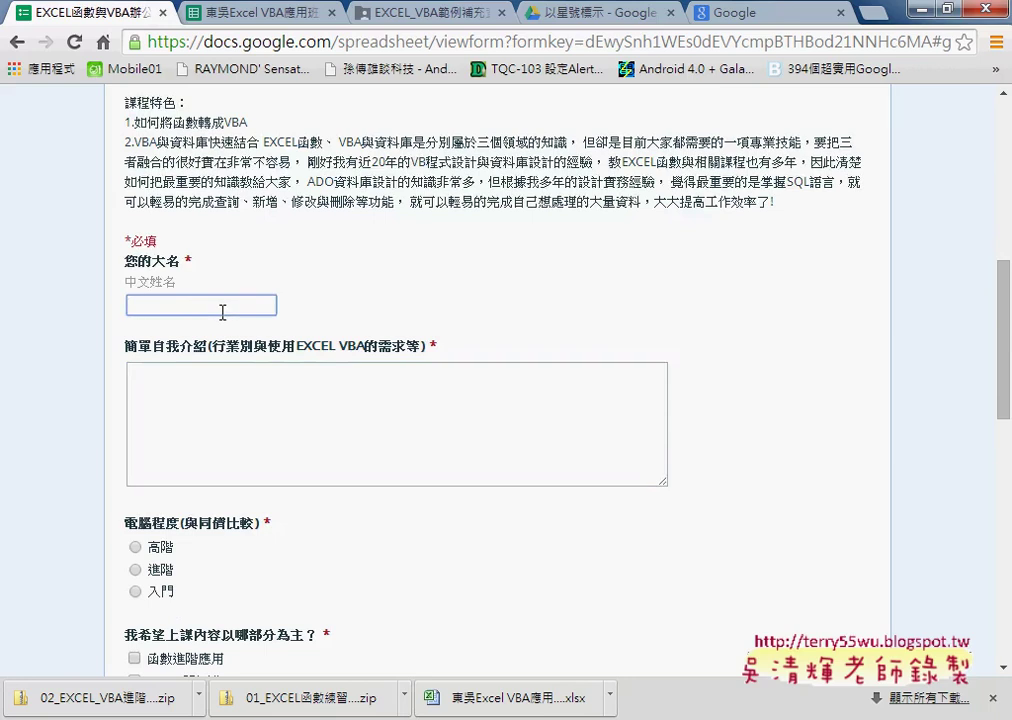
click(234, 411)
scroll(234, 411, down, 2)
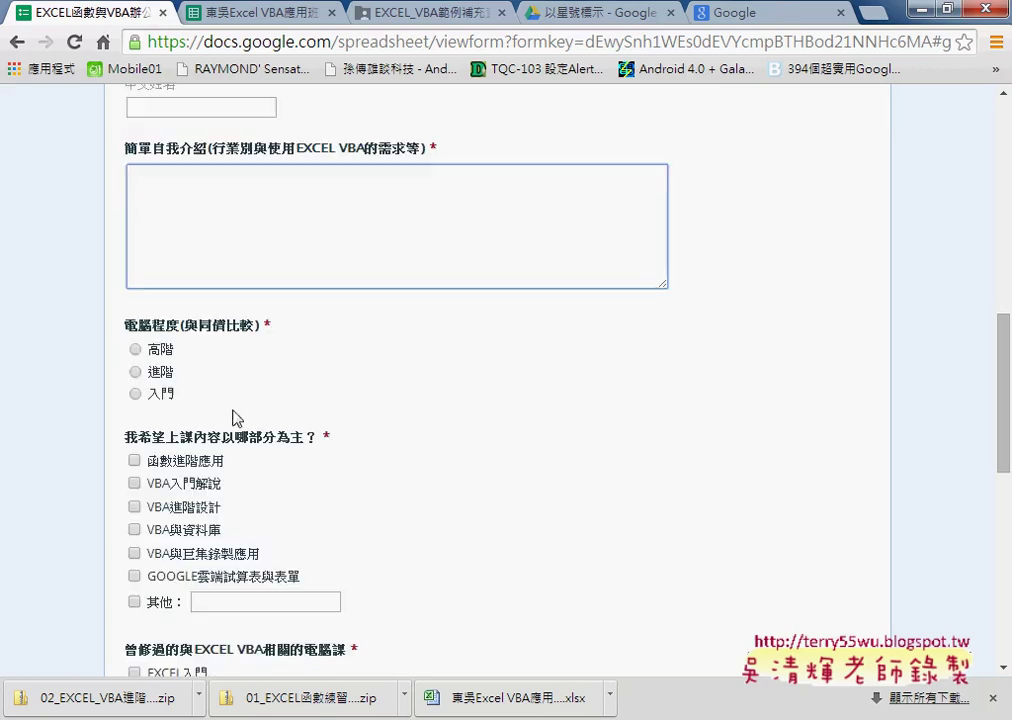
Choose 高階 and tick 函數進階應用, VBA入門解說, VBA進階設計 and VBA與資料庫.
click(135, 350)
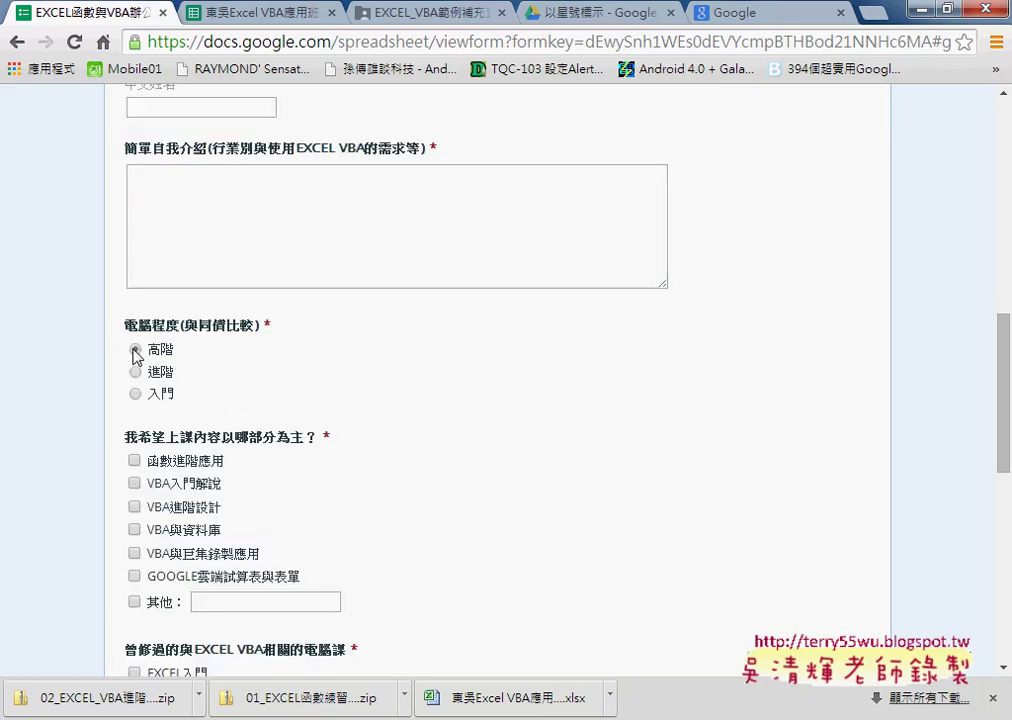
click(134, 460)
click(134, 483)
click(134, 507)
click(134, 530)
scroll(150, 530, down, 4)
scroll(160, 525, down, 3)
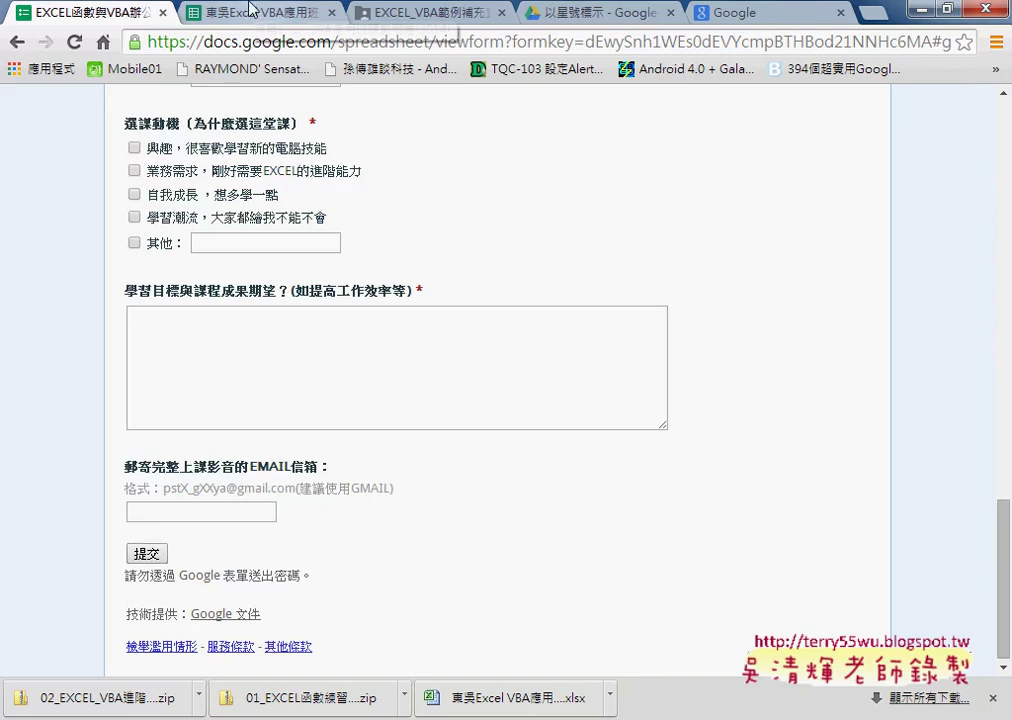
In the response spreadsheet, view the Form (27) response summary charts, then close it.
click(252, 10)
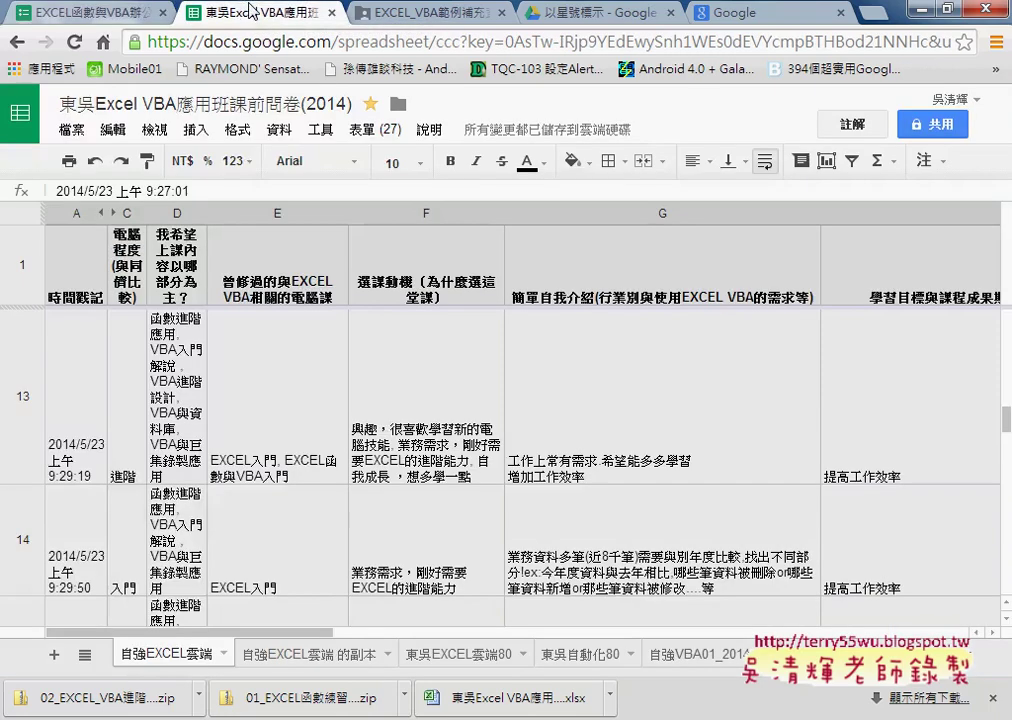
click(74, 132)
mouse_move(150, 452)
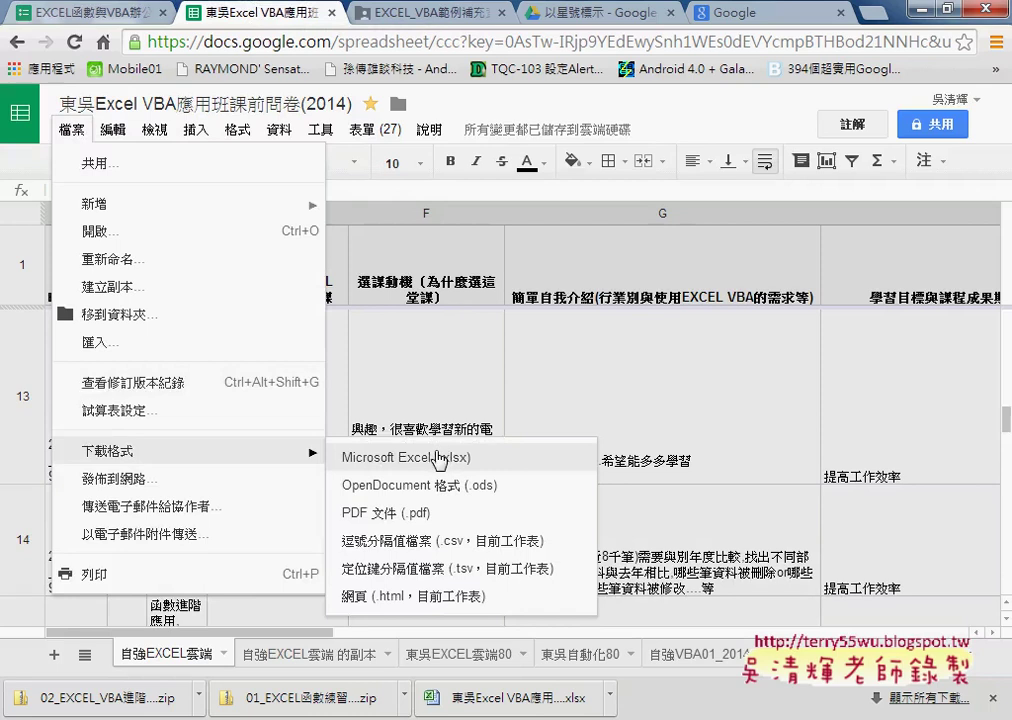
click(375, 130)
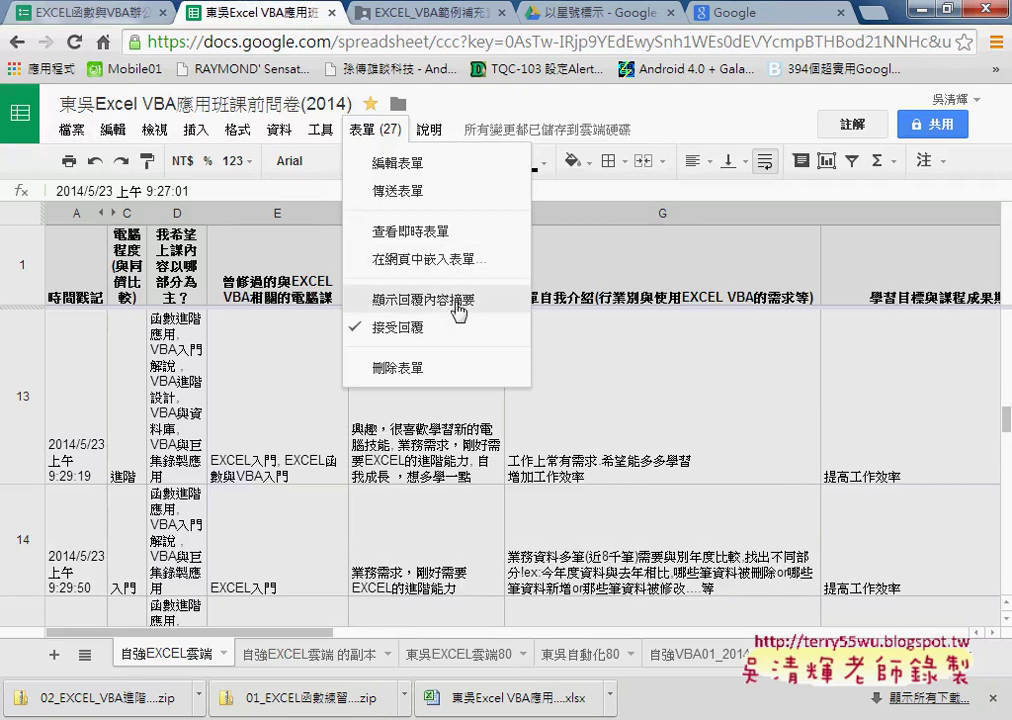
click(458, 312)
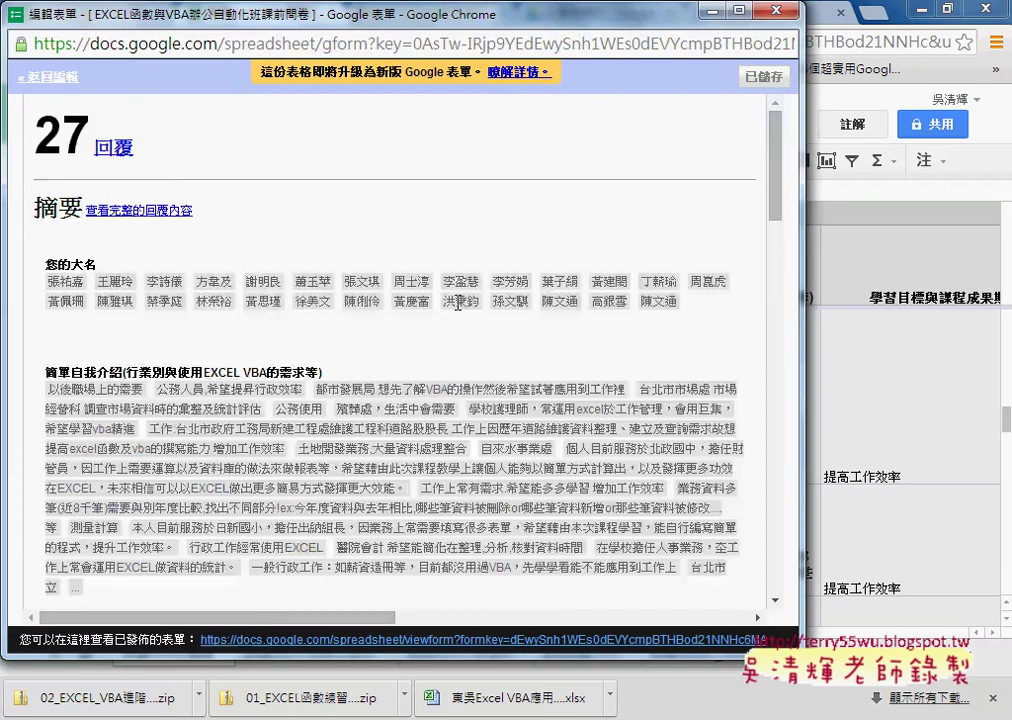
scroll(460, 311, down, 3)
scroll(456, 311, down, 1)
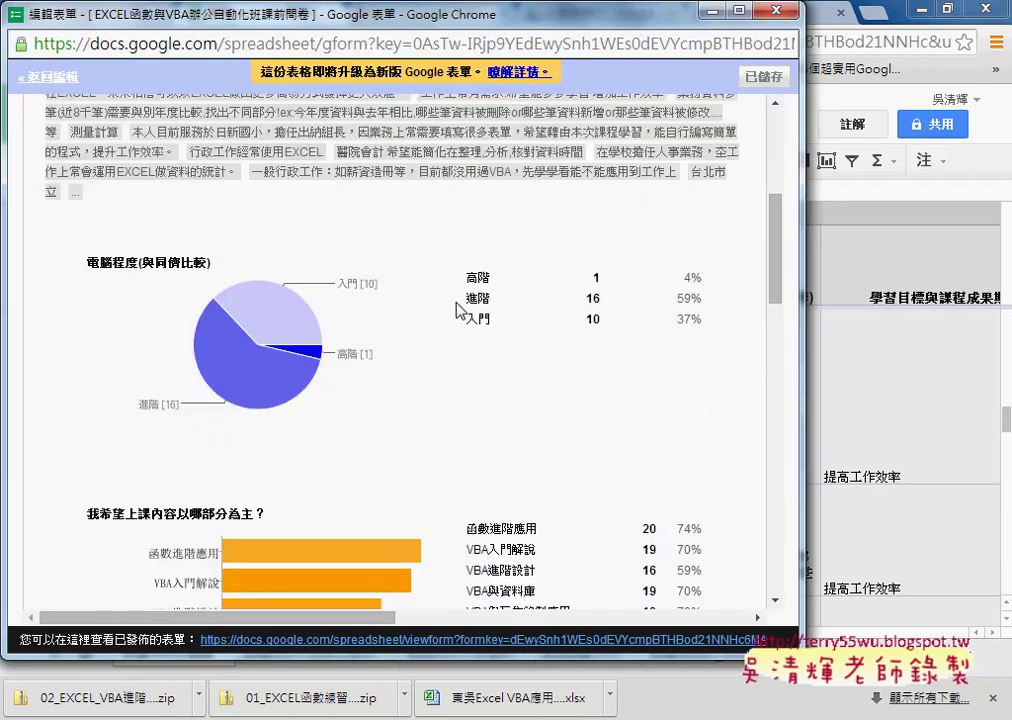
click(778, 12)
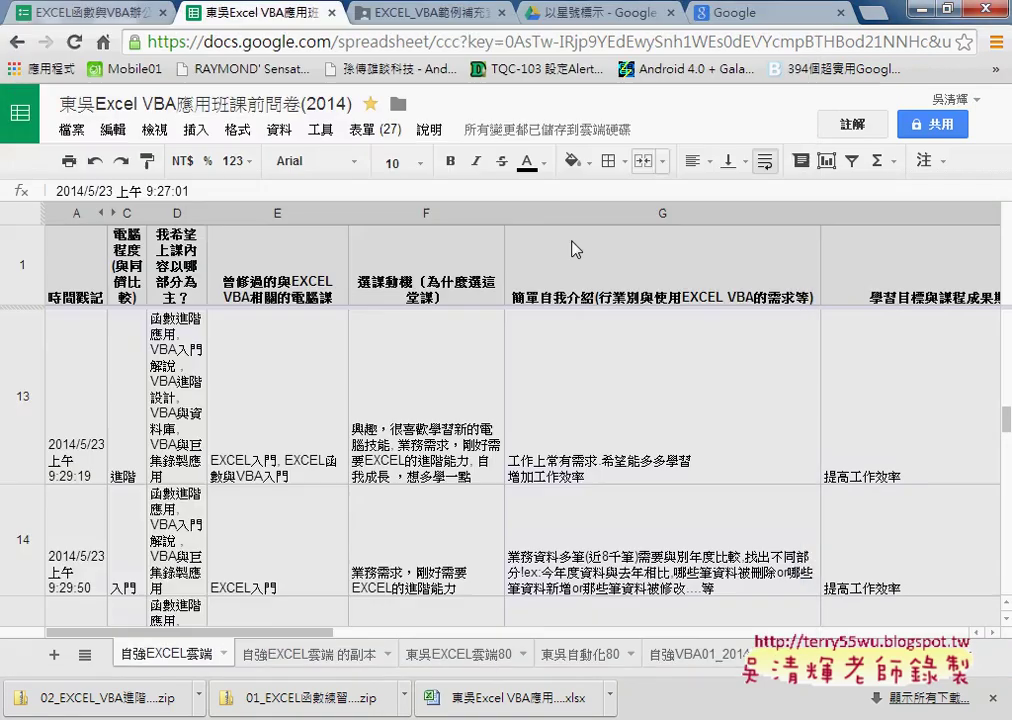
Go to Google Drive from the Google apps list on the search page.
click(768, 10)
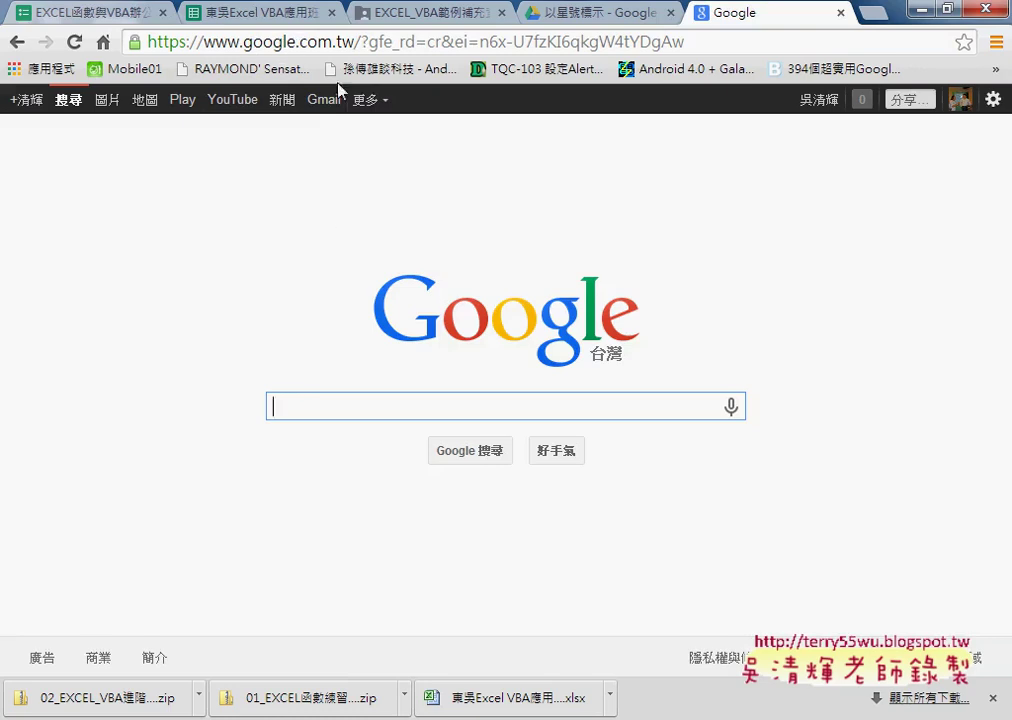
click(372, 100)
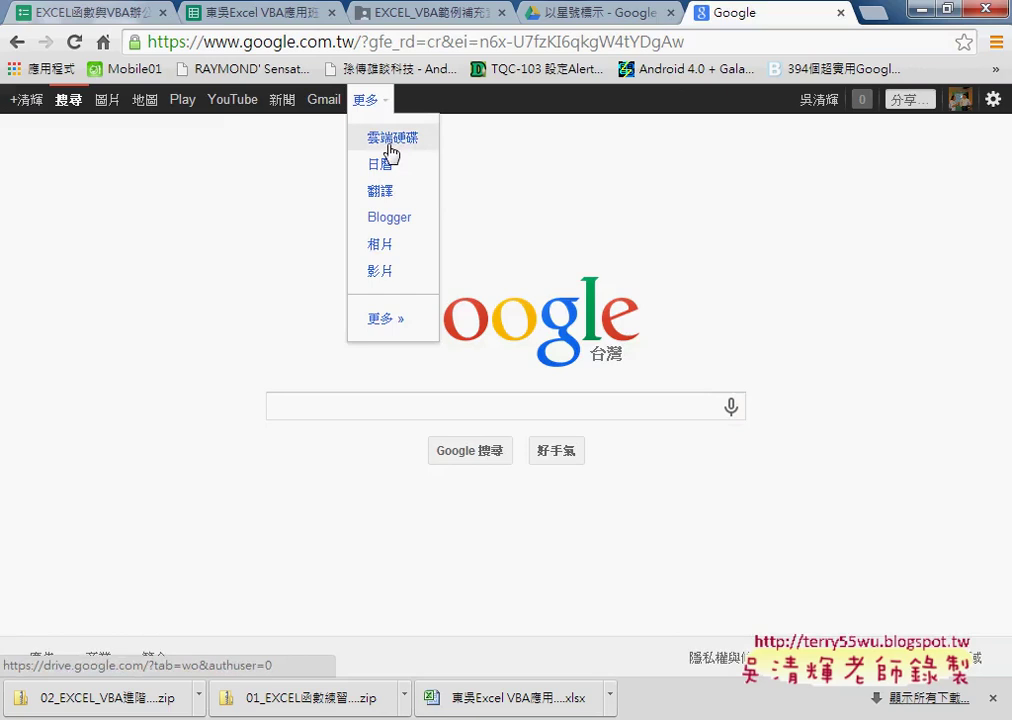
click(390, 150)
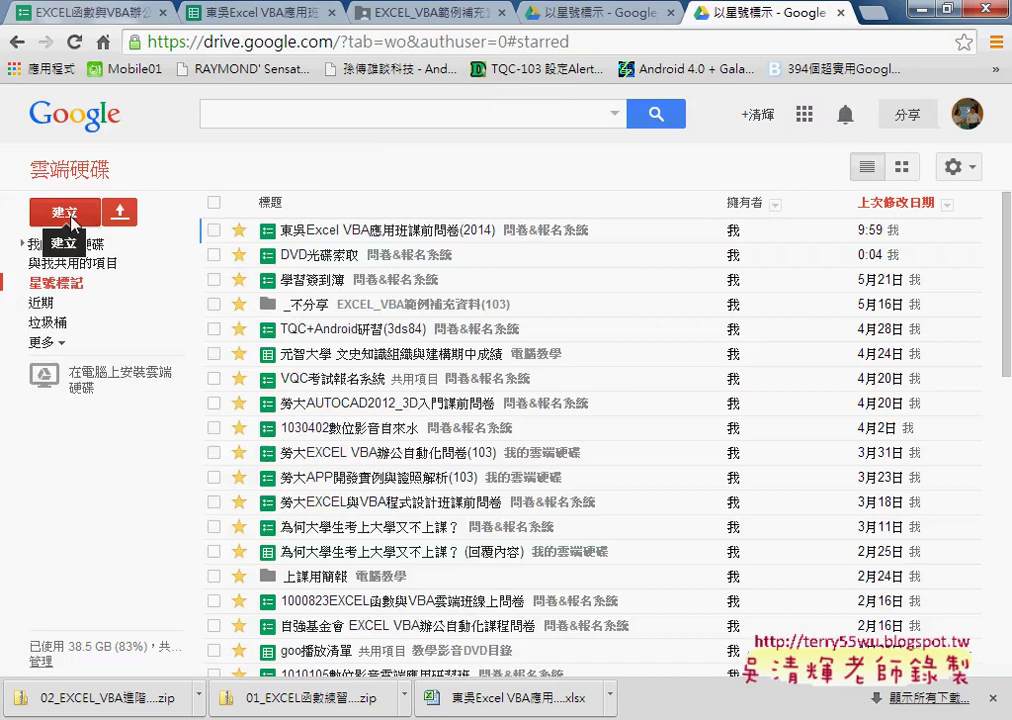
Expand the folders under 我的雲端硬碟 and open the _temp folder.
click(70, 218)
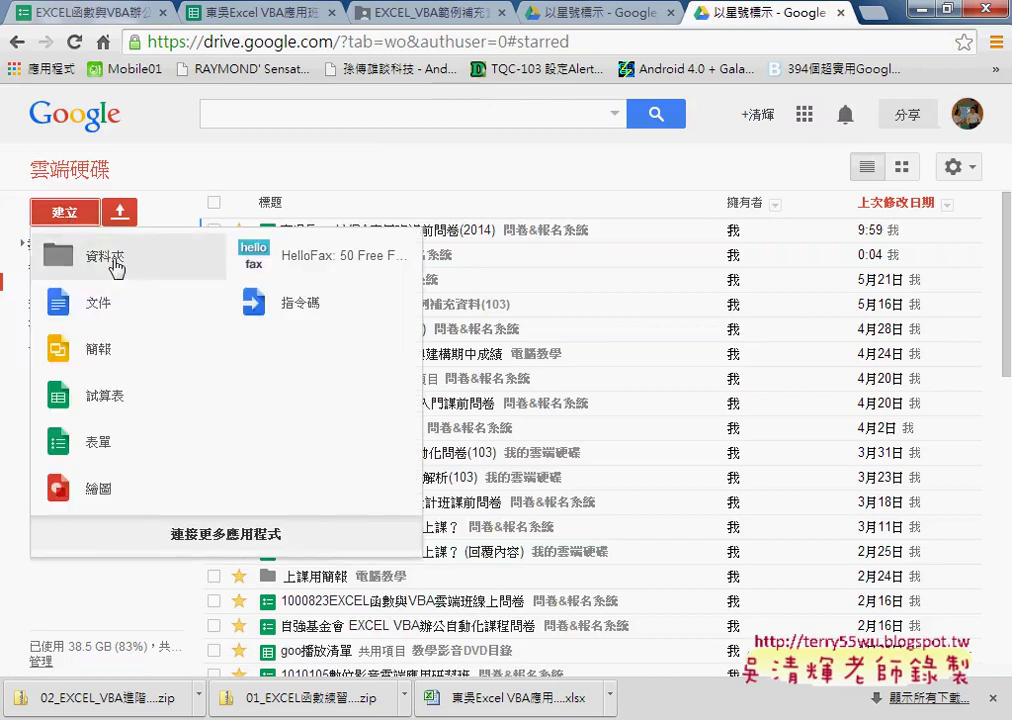
click(163, 117)
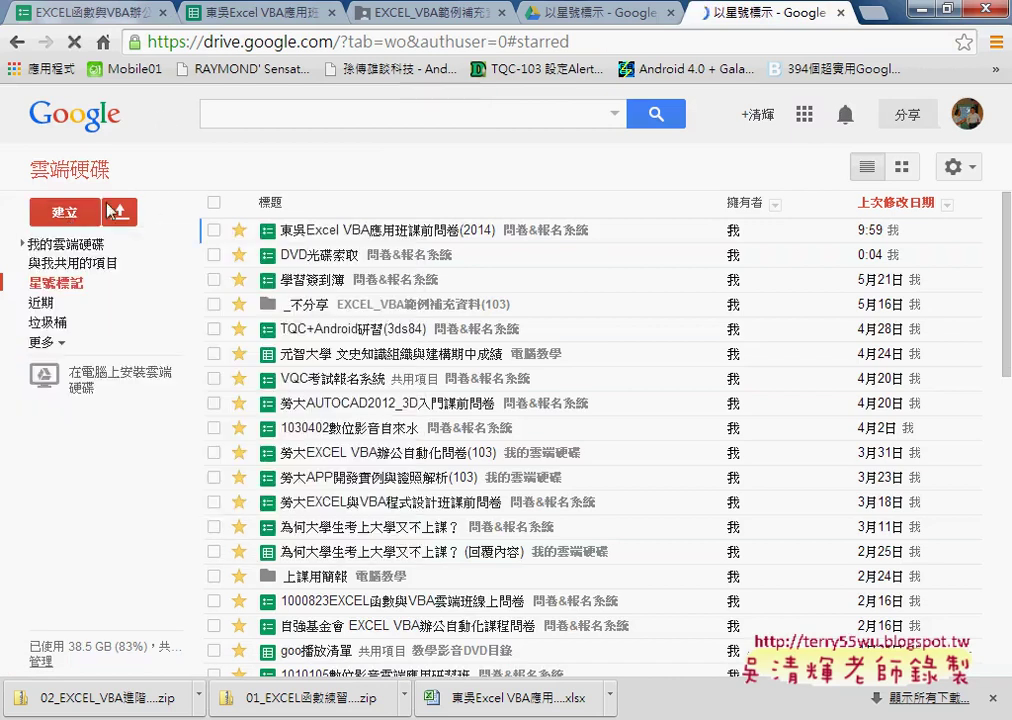
click(22, 245)
click(80, 461)
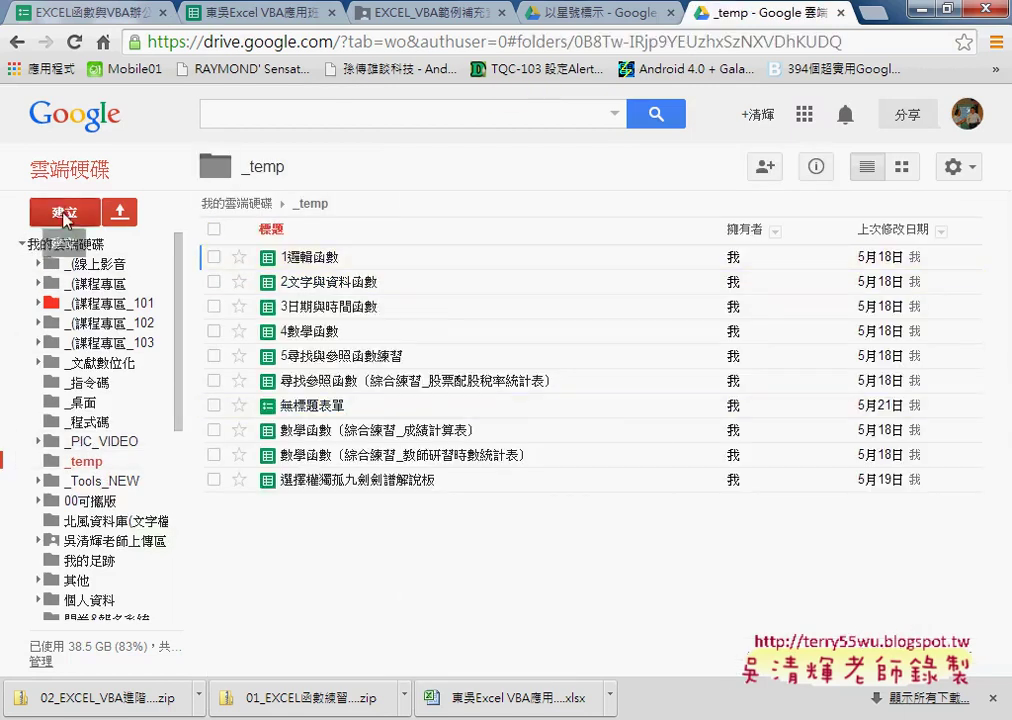
Create a new 表單 (Google Form) in the _temp folder from the 建立 menu.
click(68, 214)
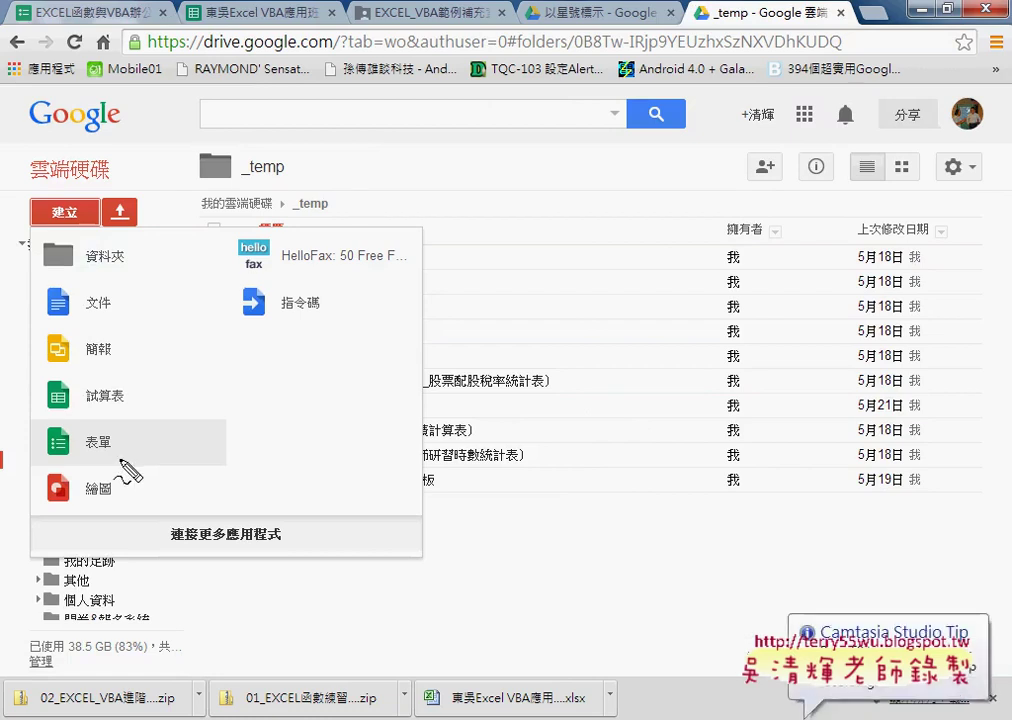
drag(112, 278, 112, 281)
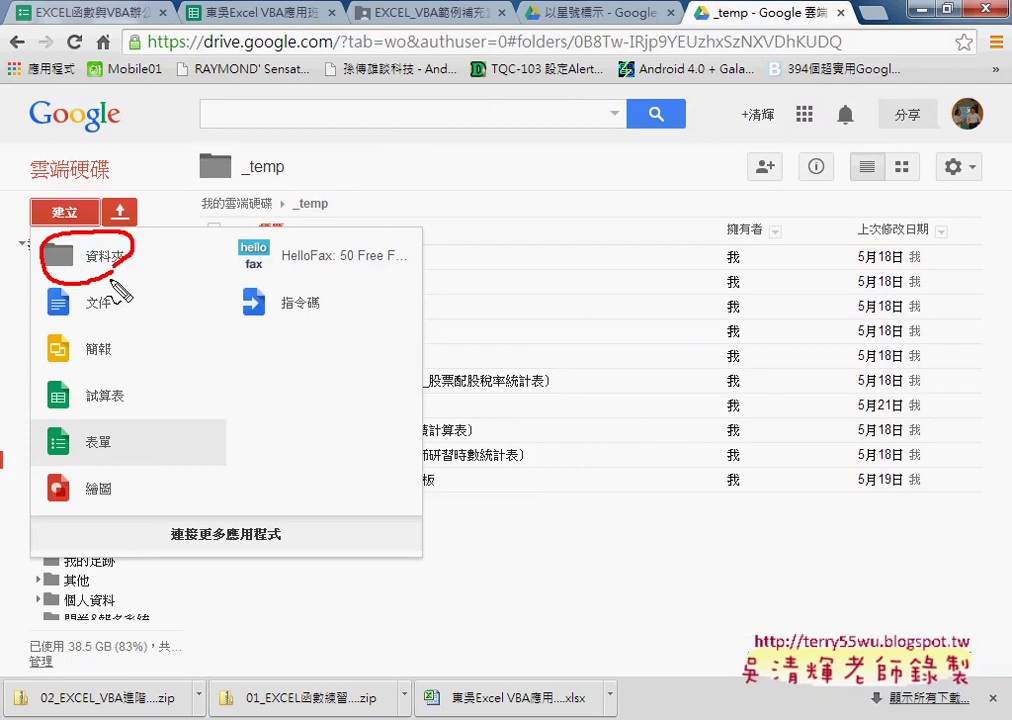
drag(118, 445, 113, 476)
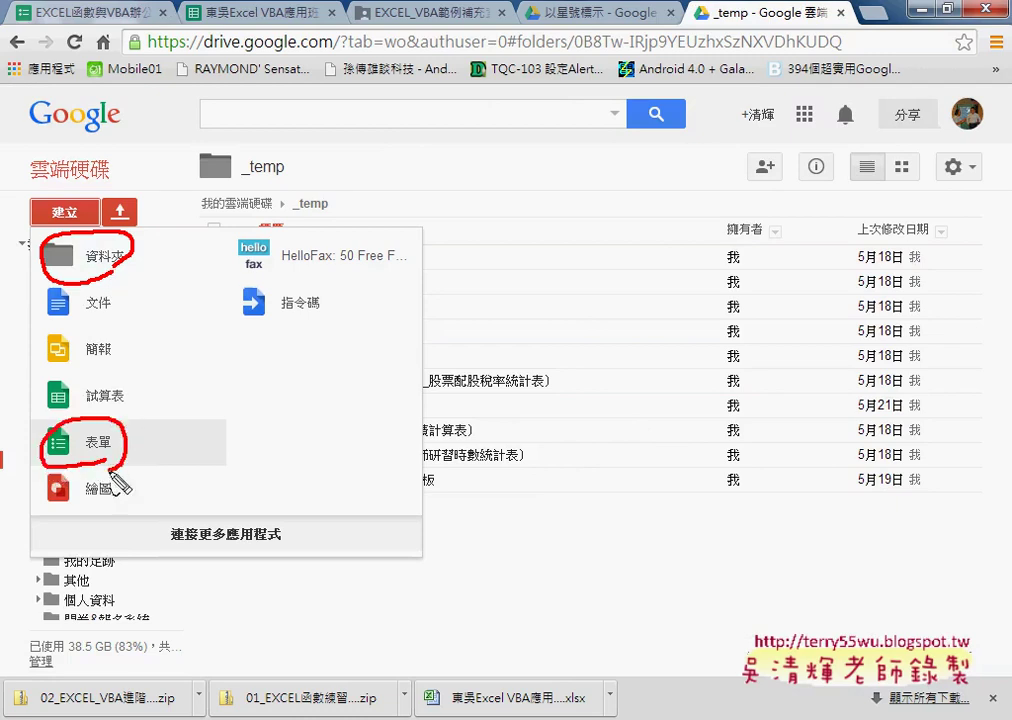
mouse_move(112, 236)
mouse_down()
mouse_move(100, 432)
mouse_move(120, 410)
mouse_up()
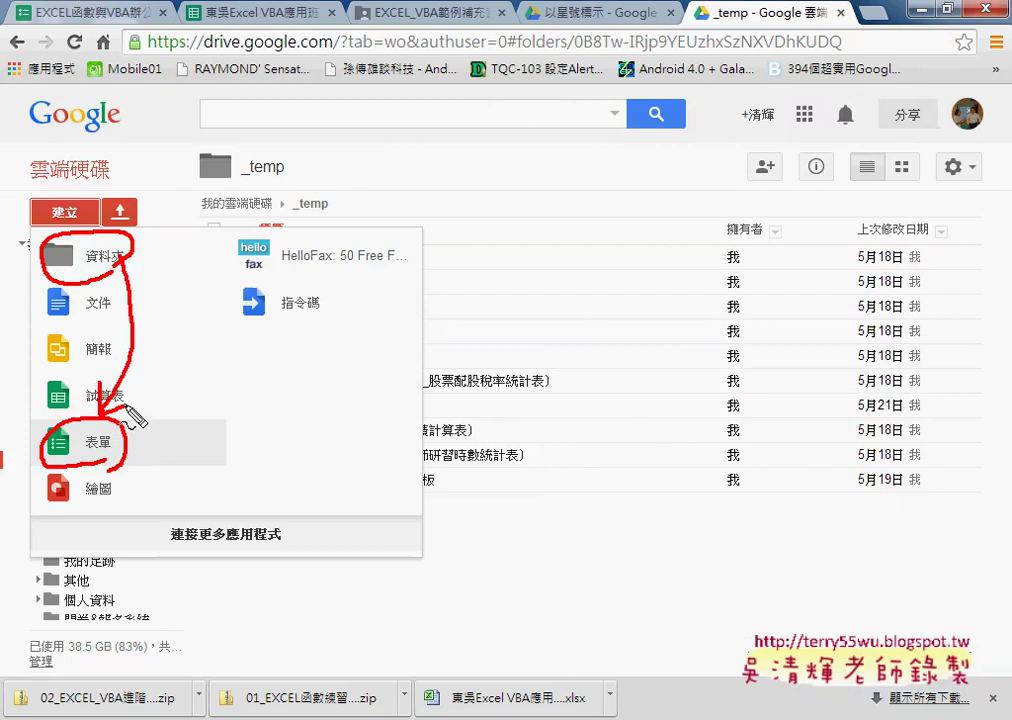
key(Escape)
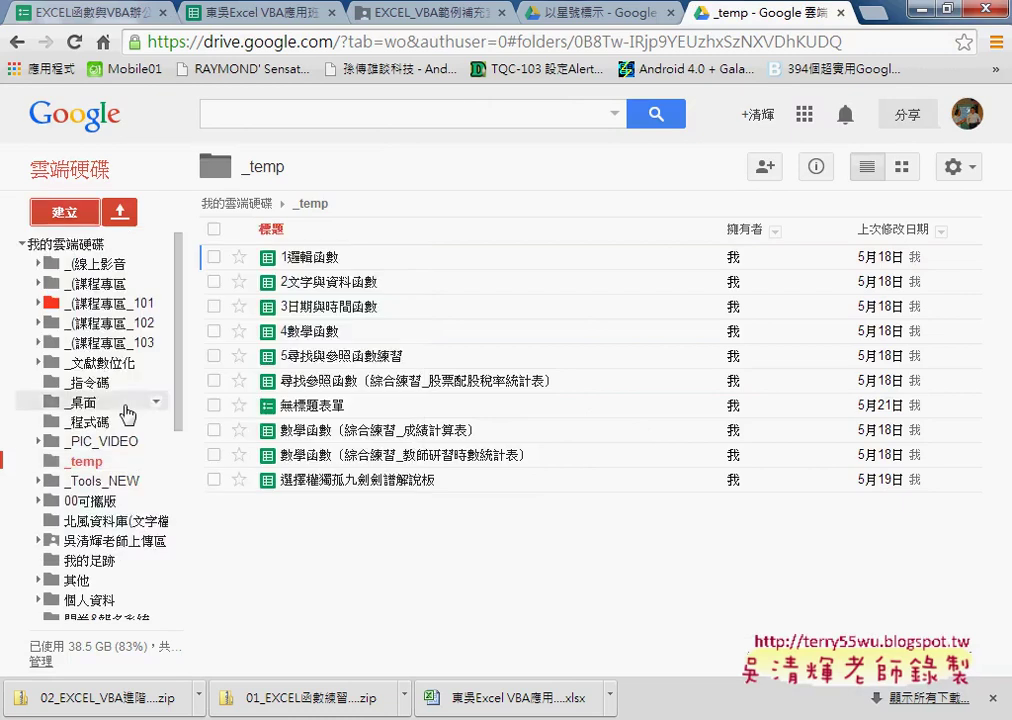
click(65, 212)
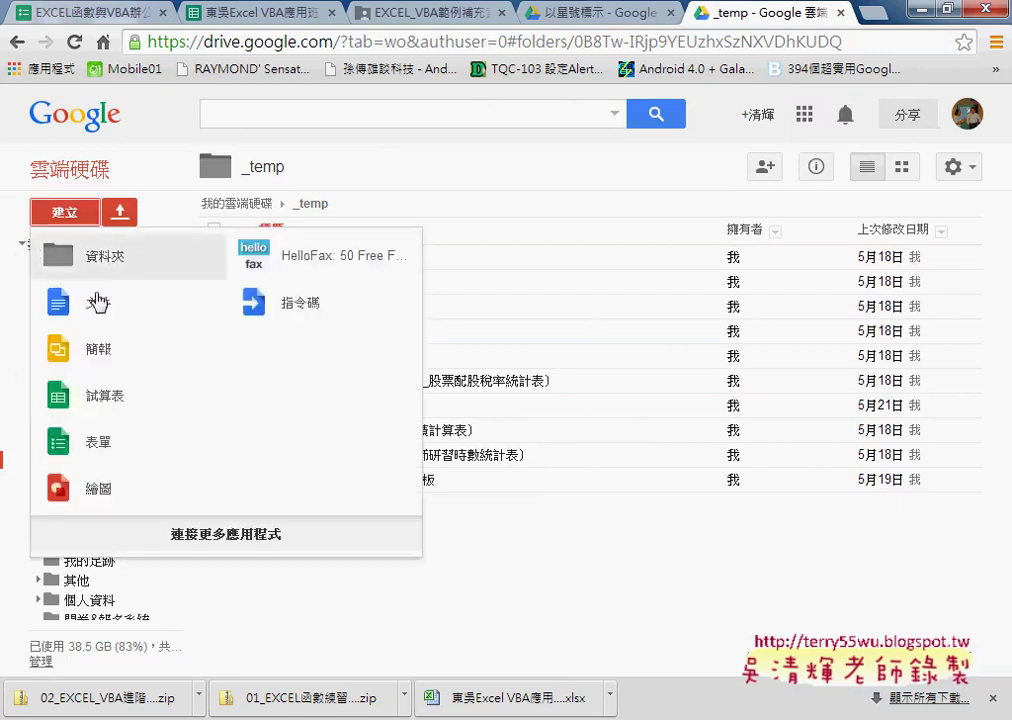
click(98, 445)
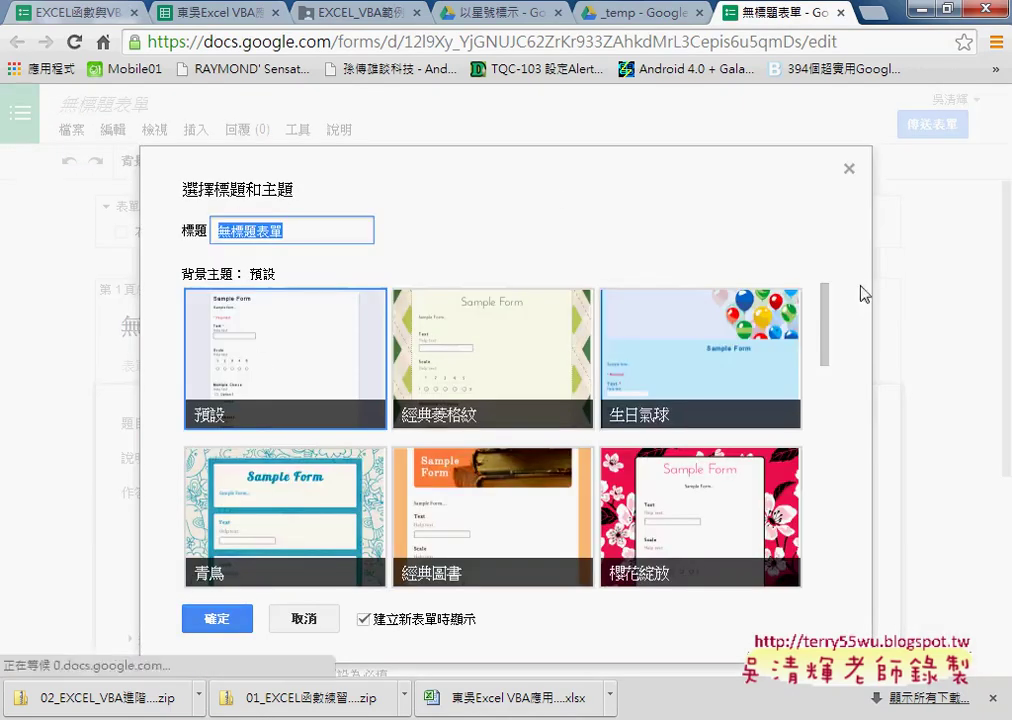
Pick the 便條紙 background theme for the untitled form and confirm it.
mouse_move(827, 327)
mouse_down()
mouse_move(809, 425)
mouse_move(810, 547)
mouse_move(827, 409)
mouse_move(830, 462)
mouse_up()
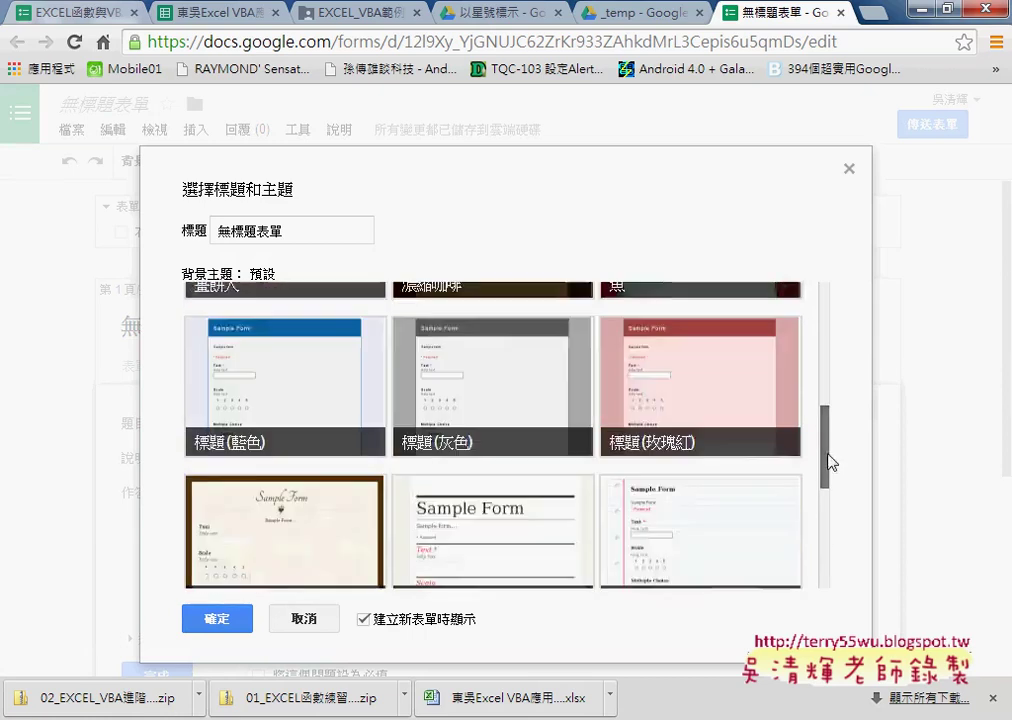
scroll(830, 462, down, 1)
scroll(830, 462, down, 1)
click(710, 486)
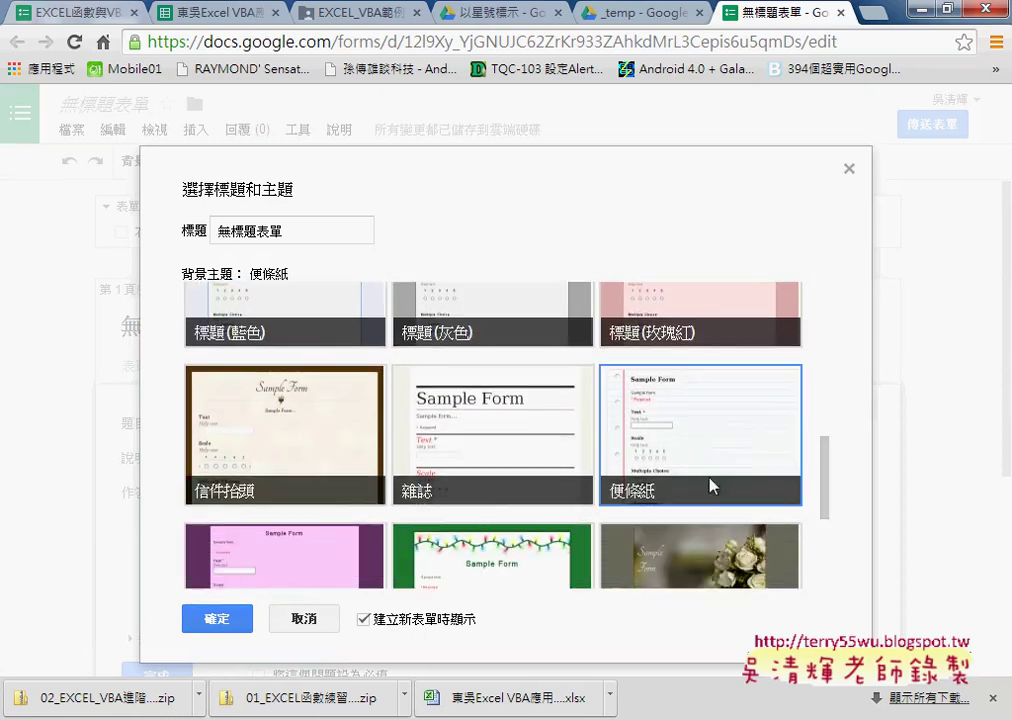
click(210, 622)
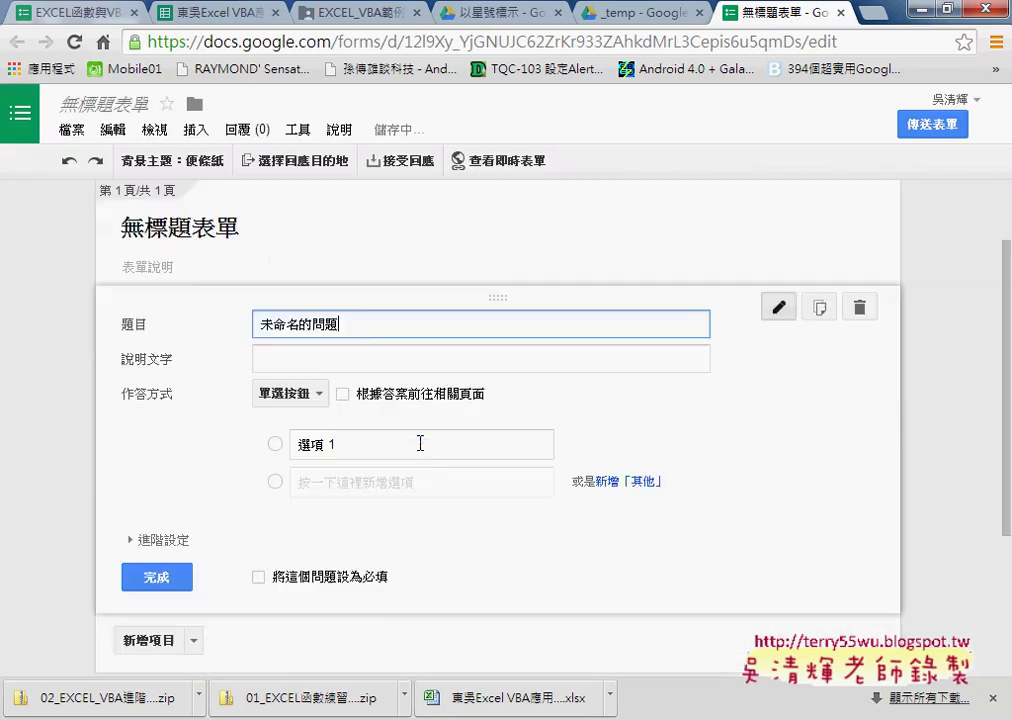
Copy the survey title EXCEL函數與VBA辦公自動化班課前問卷 into the first question's title.
drag(354, 331, 252, 323)
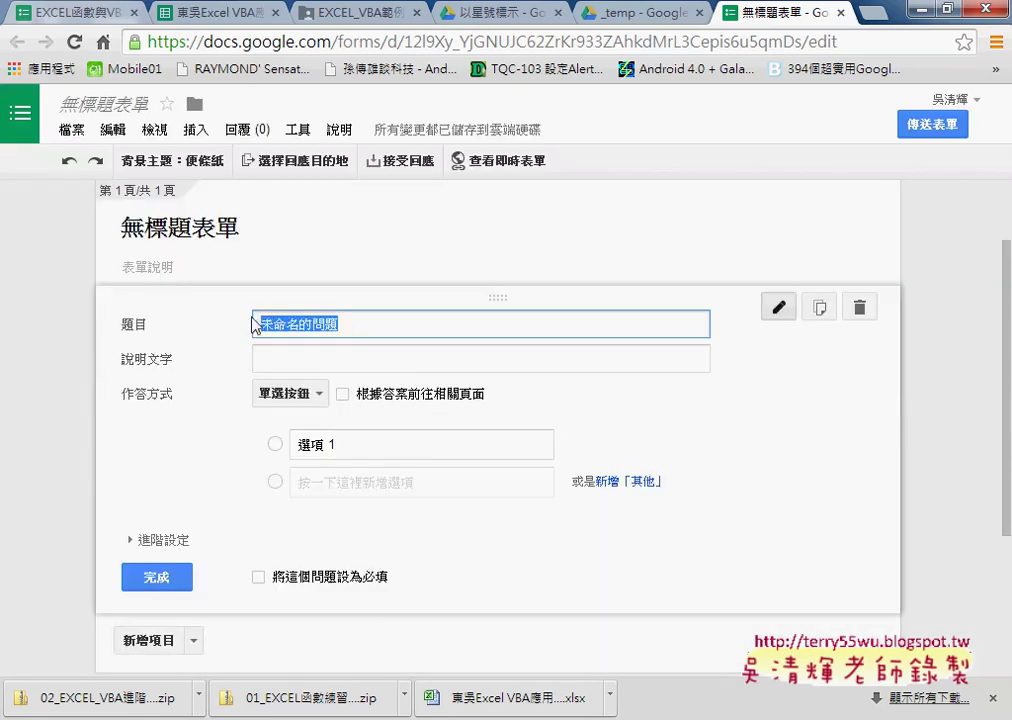
click(68, 12)
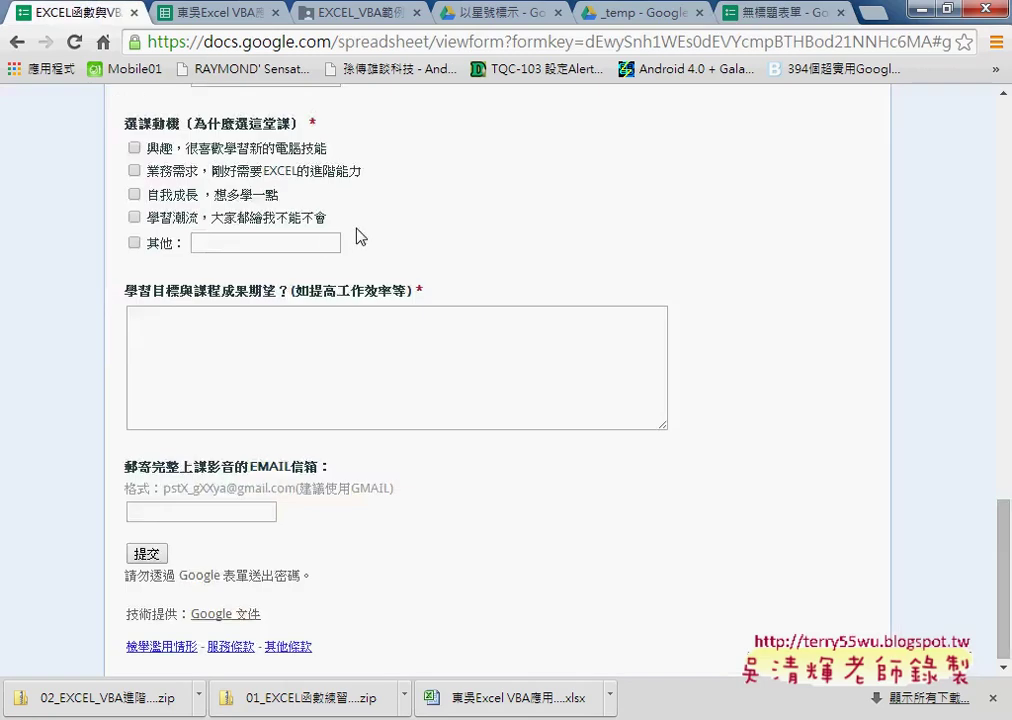
scroll(357, 235, up, 5)
scroll(357, 235, up, 10)
scroll(251, 308, up, 3)
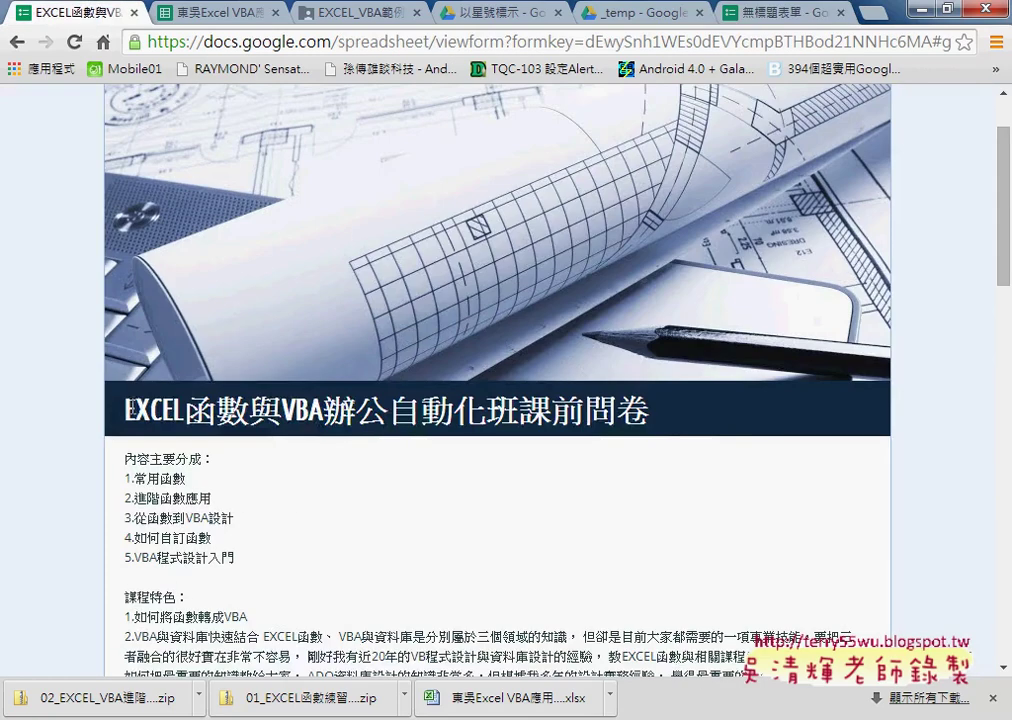
mouse_move(129, 408)
mouse_down()
mouse_move(668, 430)
mouse_move(125, 418)
mouse_up()
key(ctrl+c)
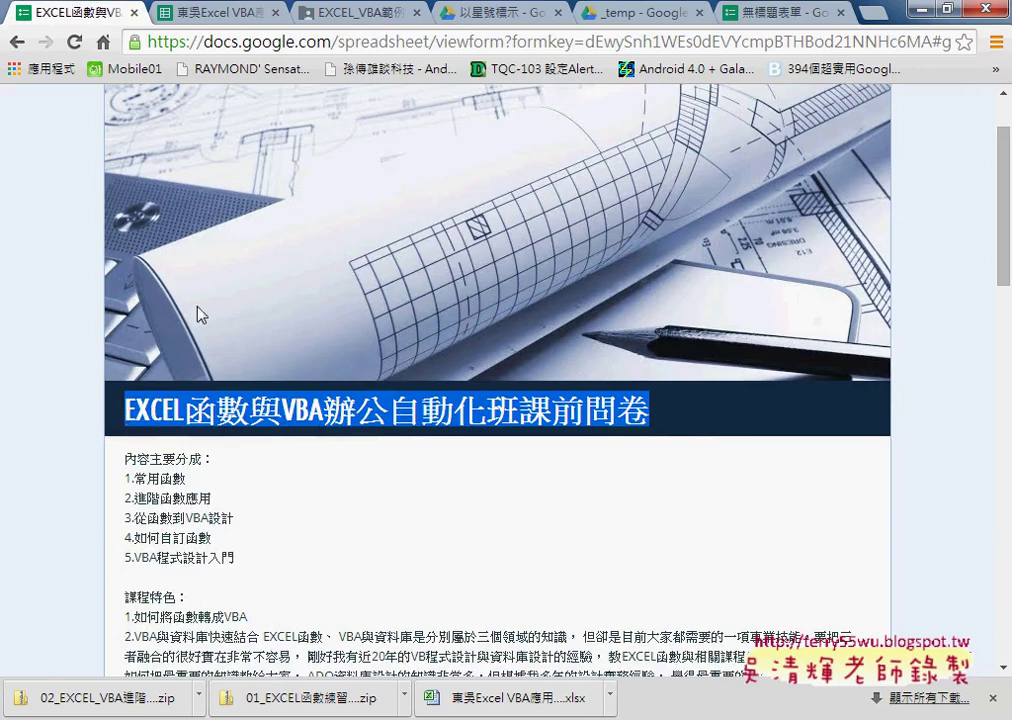
click(780, 12)
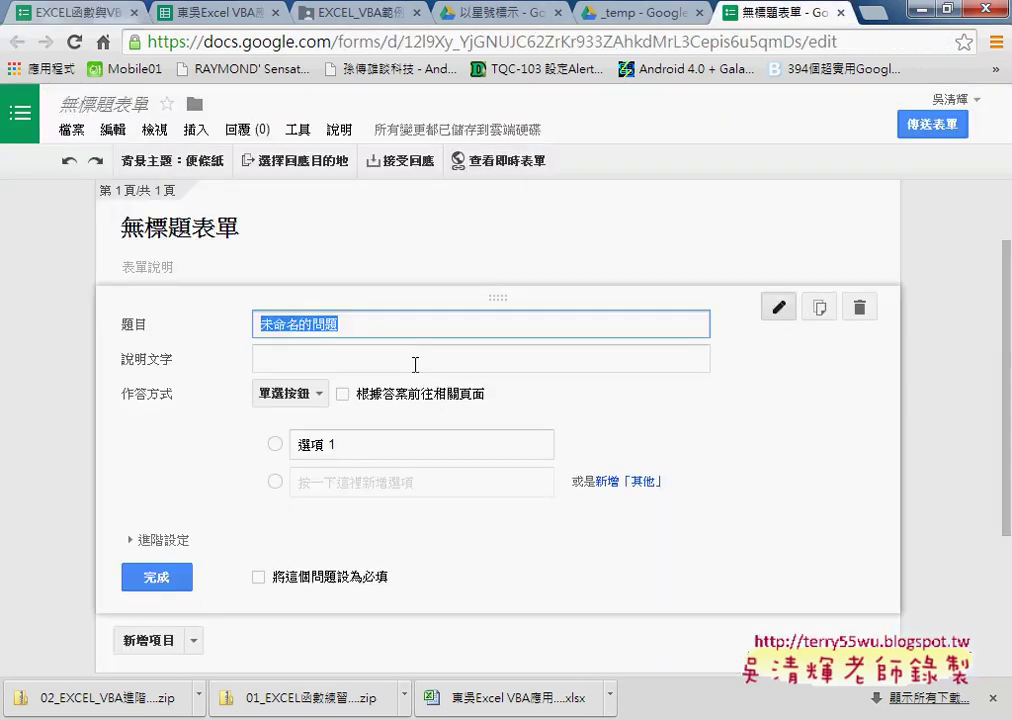
key(ctrl+v)
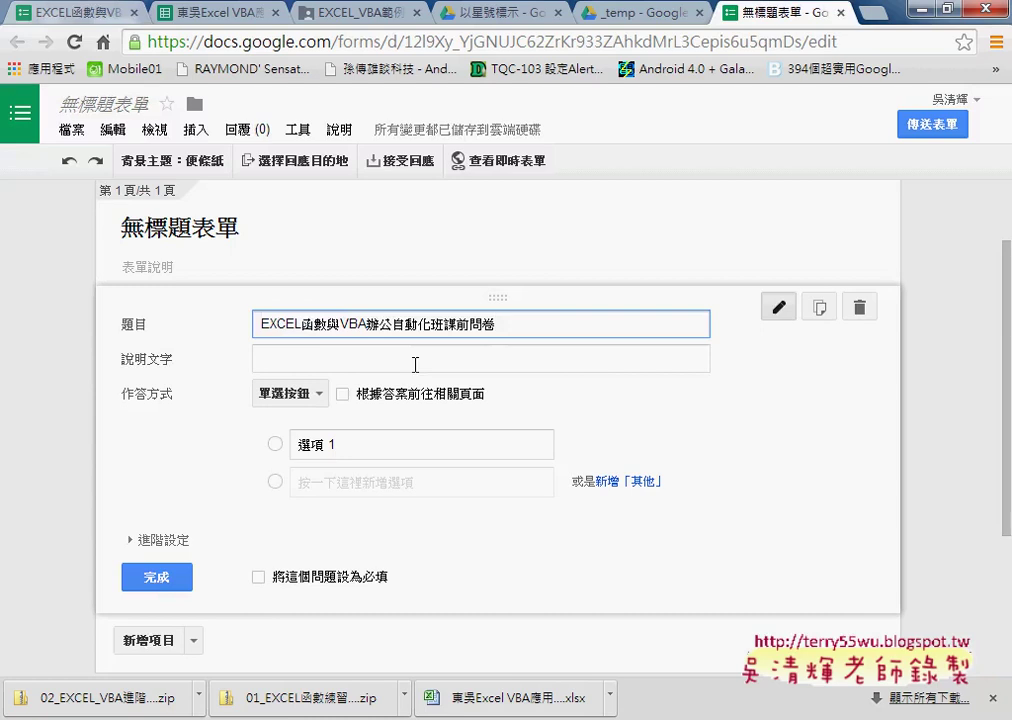
Copy the course outline from the existing survey into the question's 說明文字.
click(405, 362)
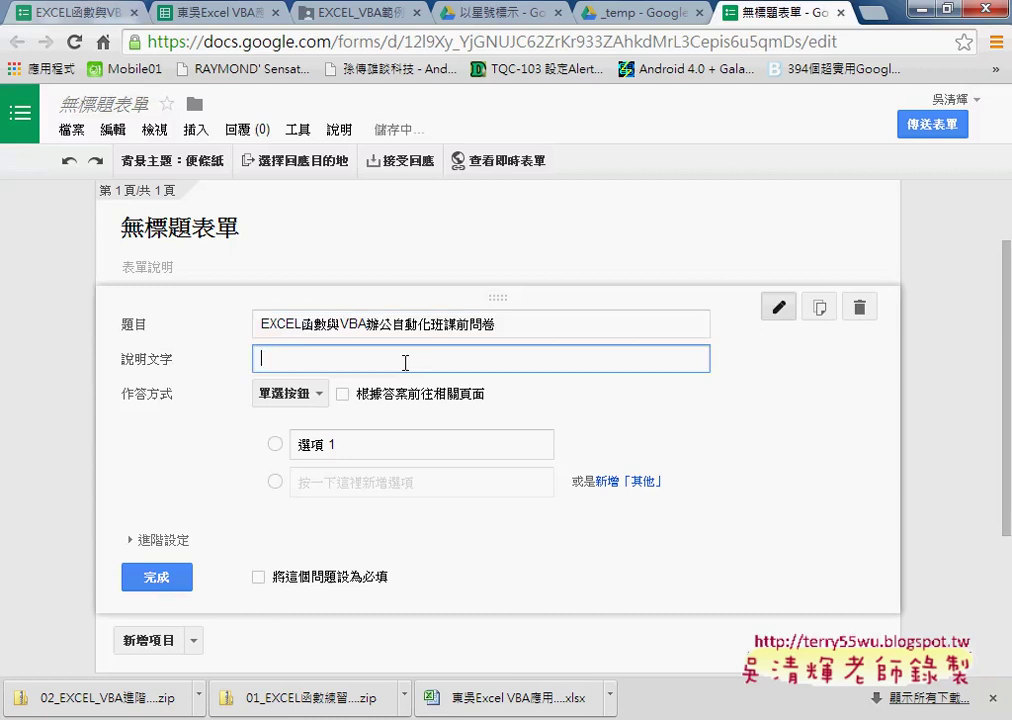
click(80, 14)
scroll(240, 485, down, 1)
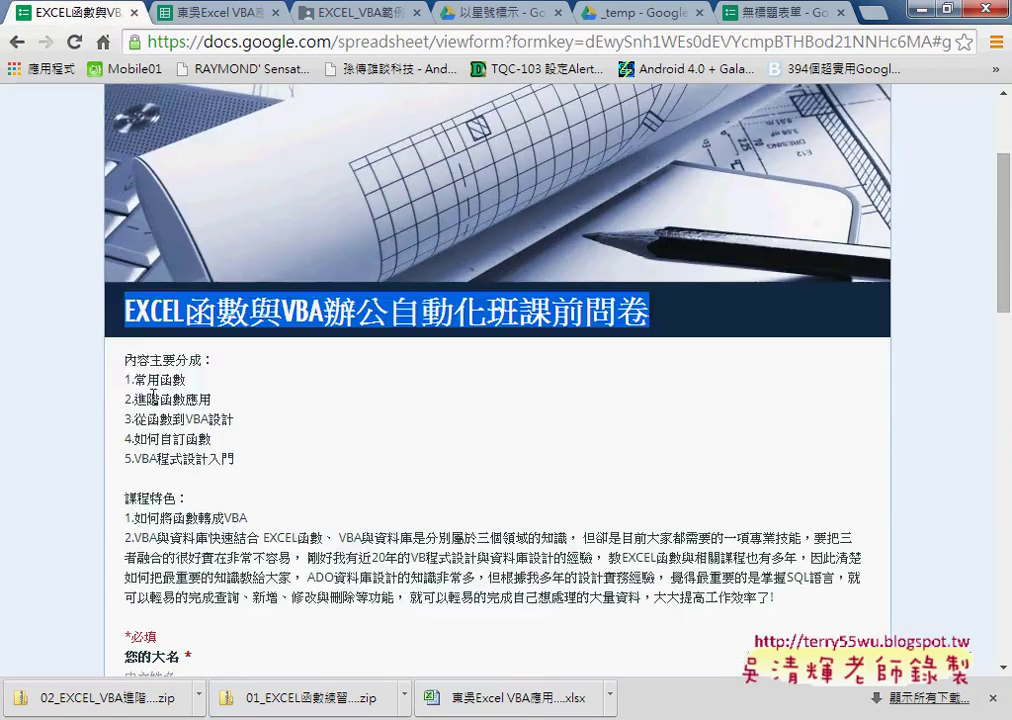
mouse_move(118, 352)
mouse_down()
mouse_move(763, 605)
mouse_move(888, 612)
mouse_up()
key(ctrl+c)
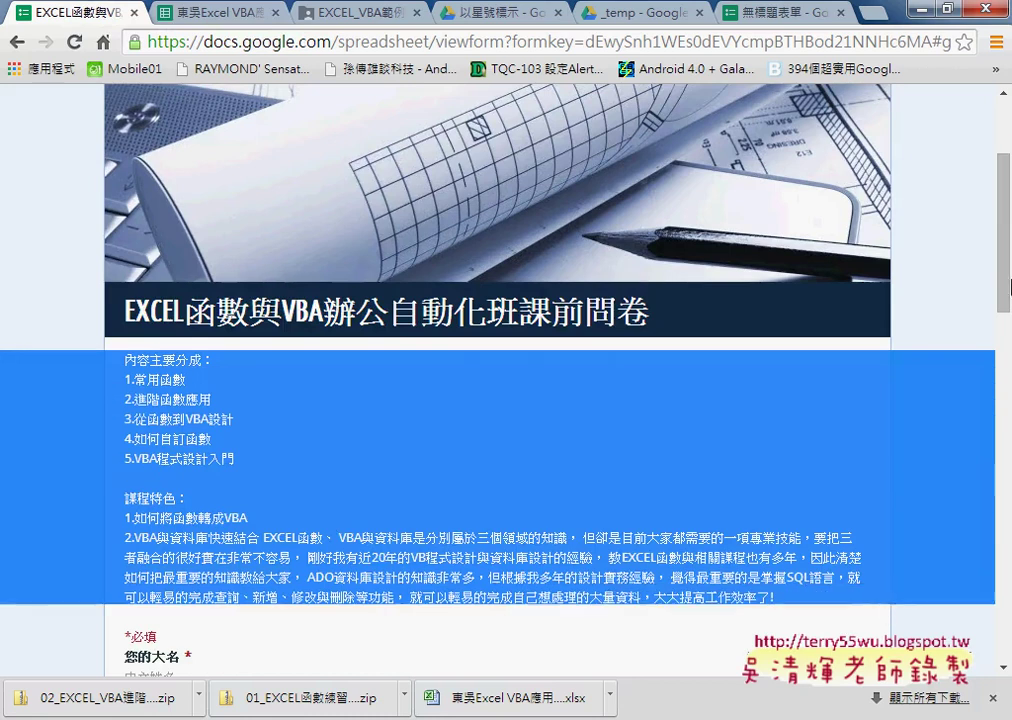
click(780, 12)
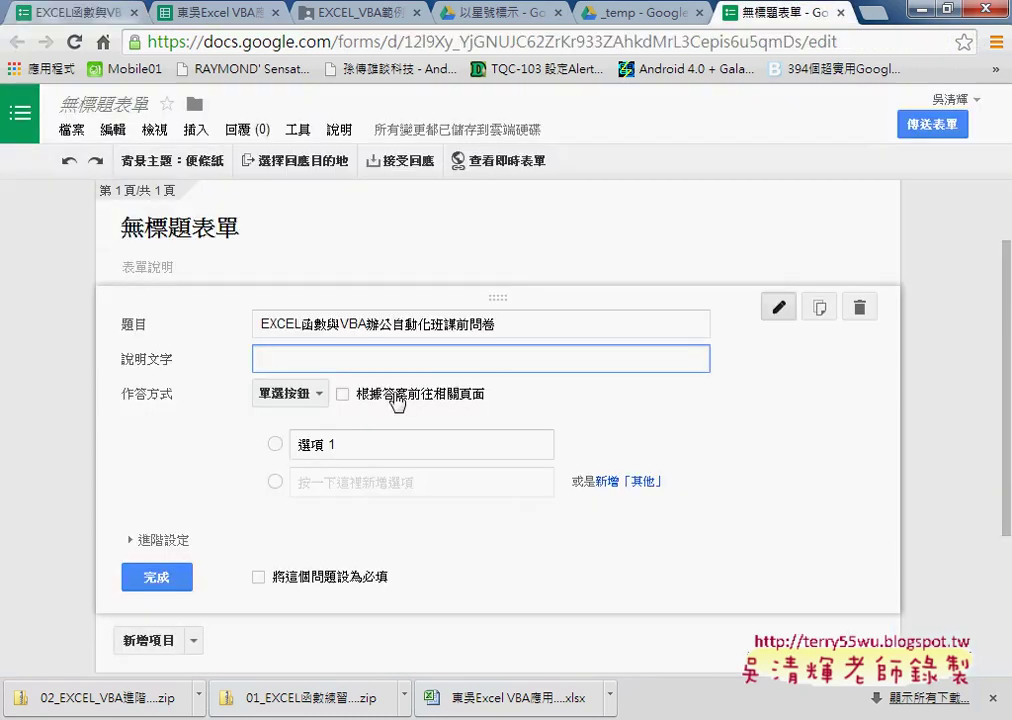
key(ctrl+v)
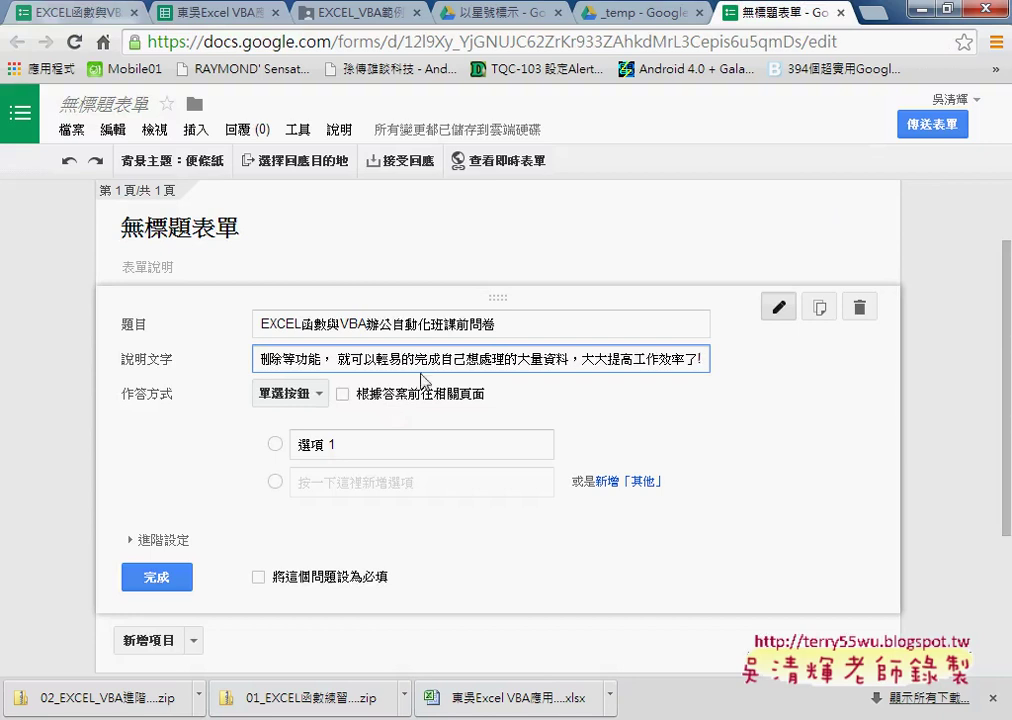
scroll(418, 340, down, 3)
scroll(347, 288, up, 2)
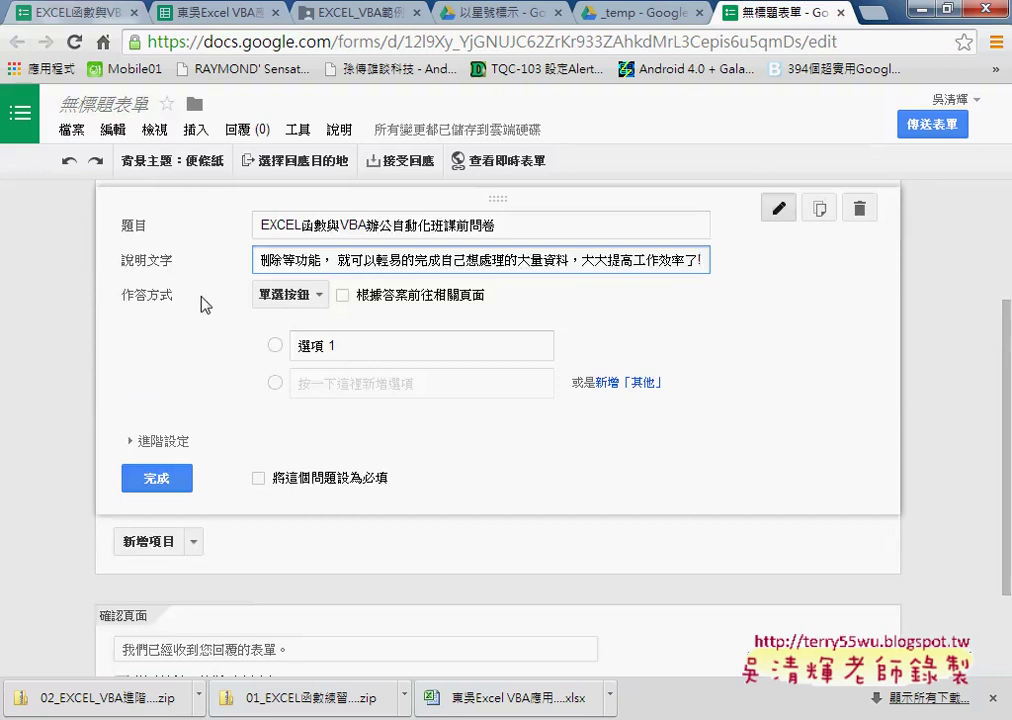
scroll(204, 303, up, 1)
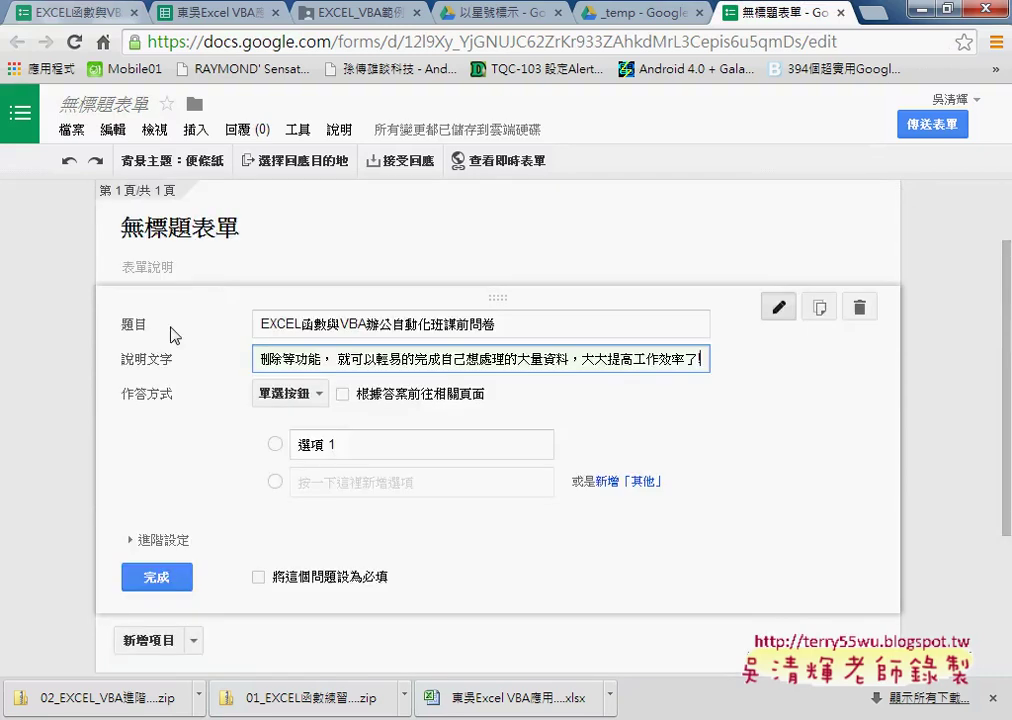
scroll(172, 337, up, 1)
Move EXCEL函數與VBA辦公自動化班課前問卷 from the question title into the form title.
key(shift+Tab)
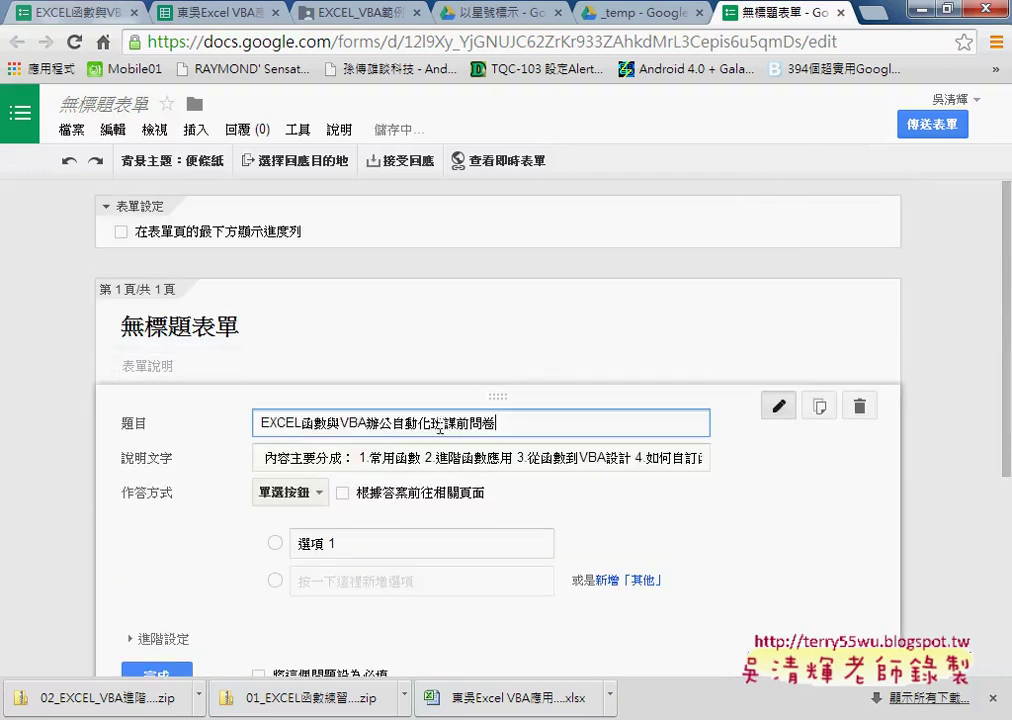
right_click(308, 430)
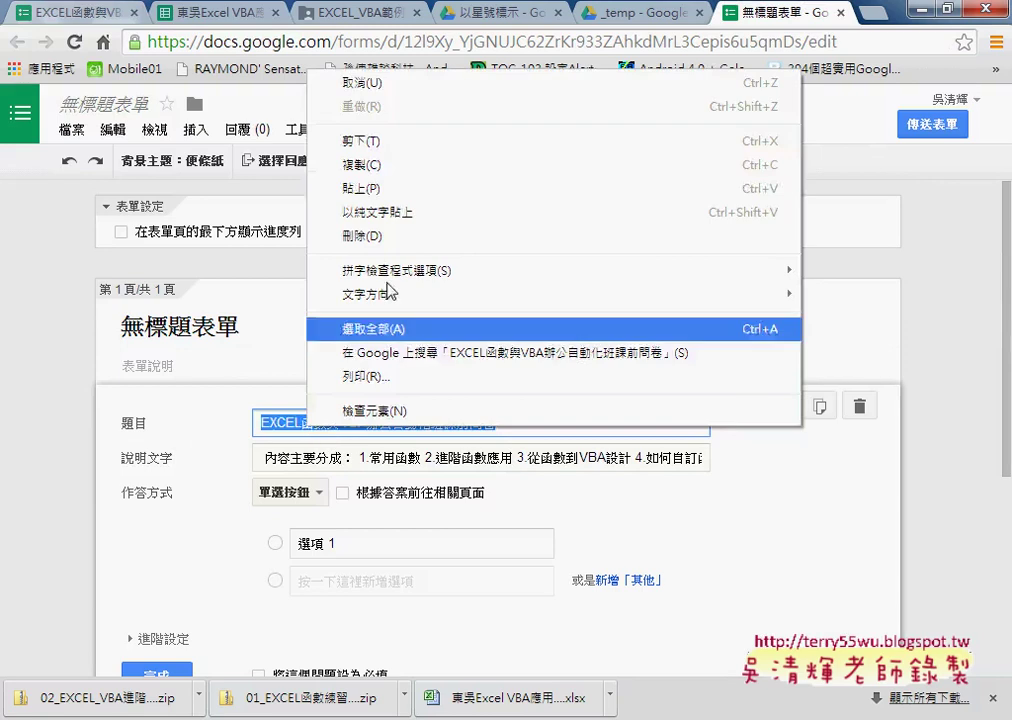
click(398, 158)
click(193, 327)
drag(251, 330, 122, 328)
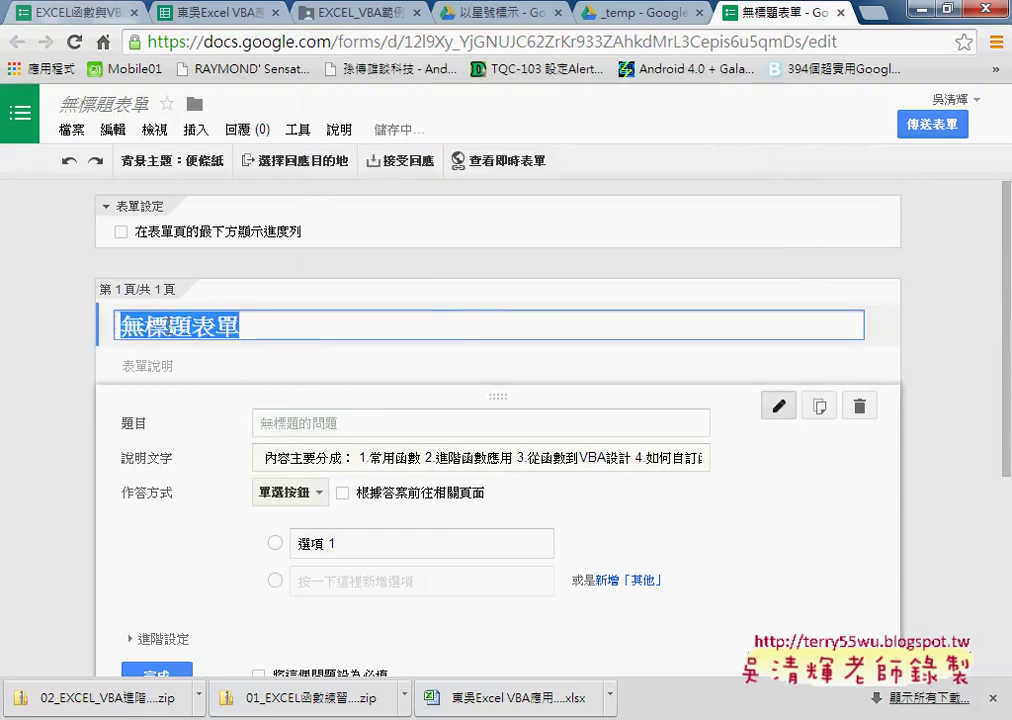
right_click(131, 330)
click(285, 445)
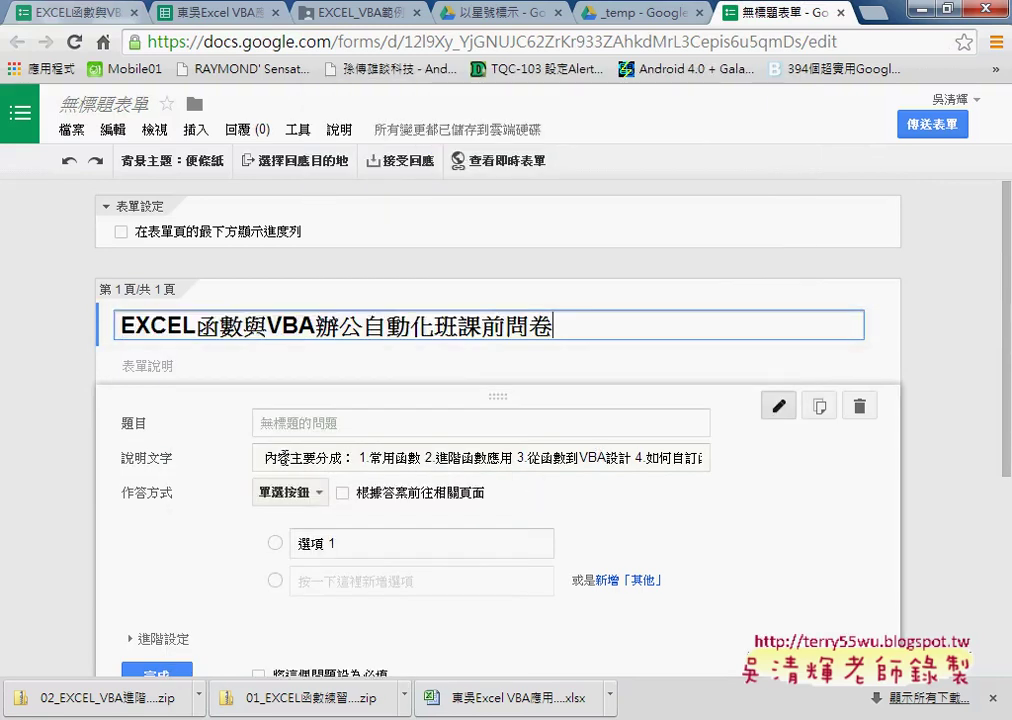
Move the course overview from the question's help text into the form description.
drag(263, 458, 431, 458)
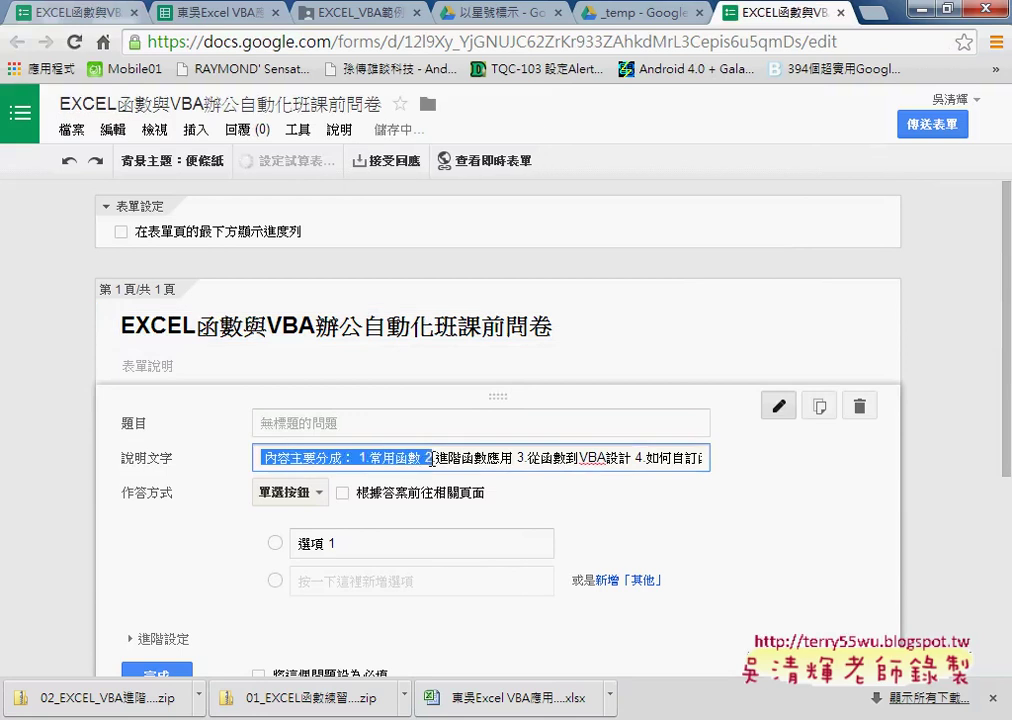
key(ctrl+a)
key(BackSpace)
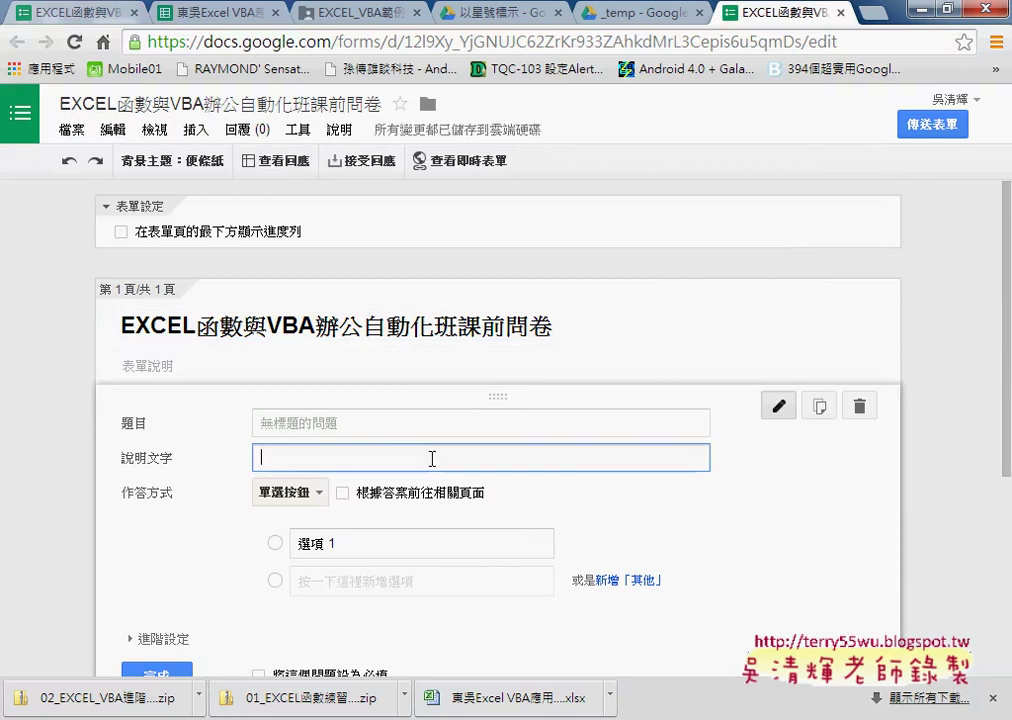
click(225, 364)
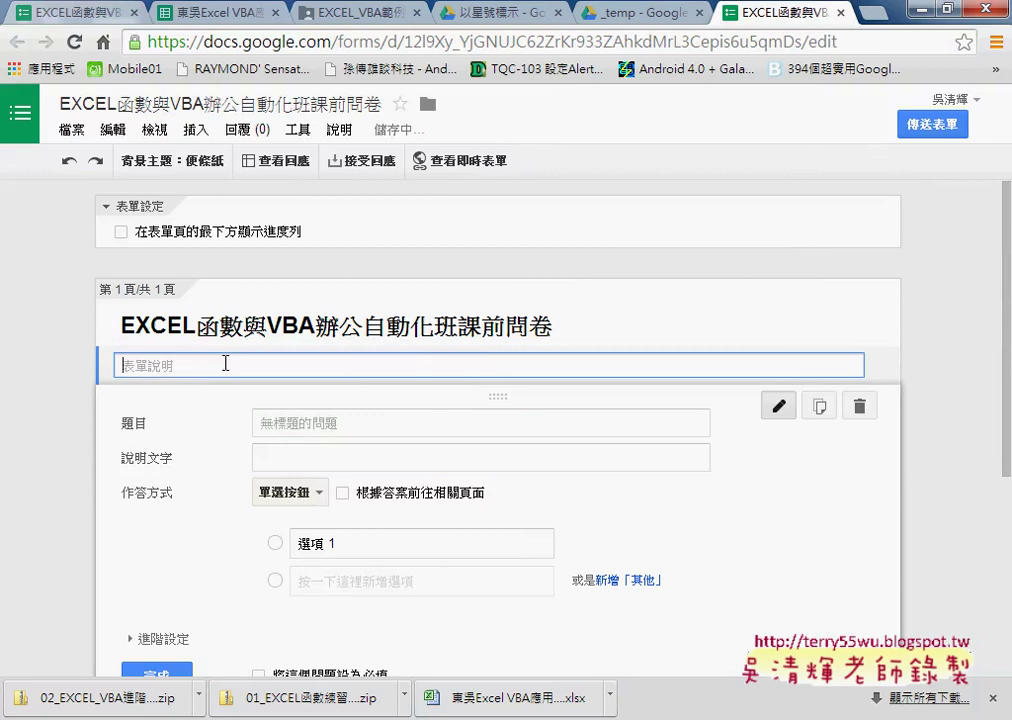
key(ctrl+v)
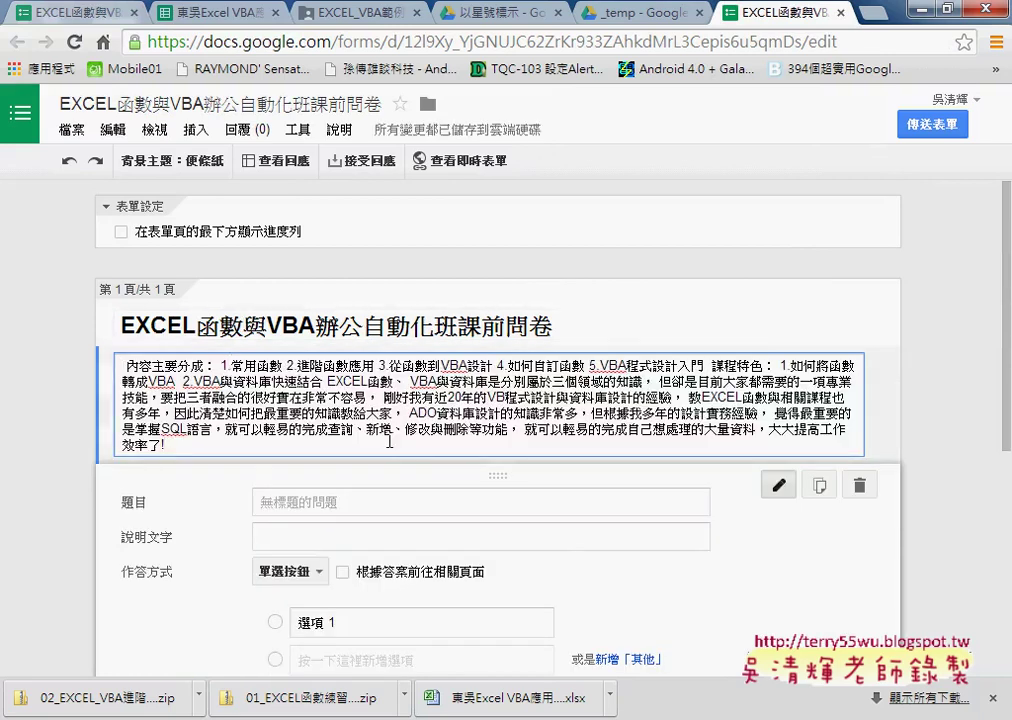
scroll(392, 443, down, 1)
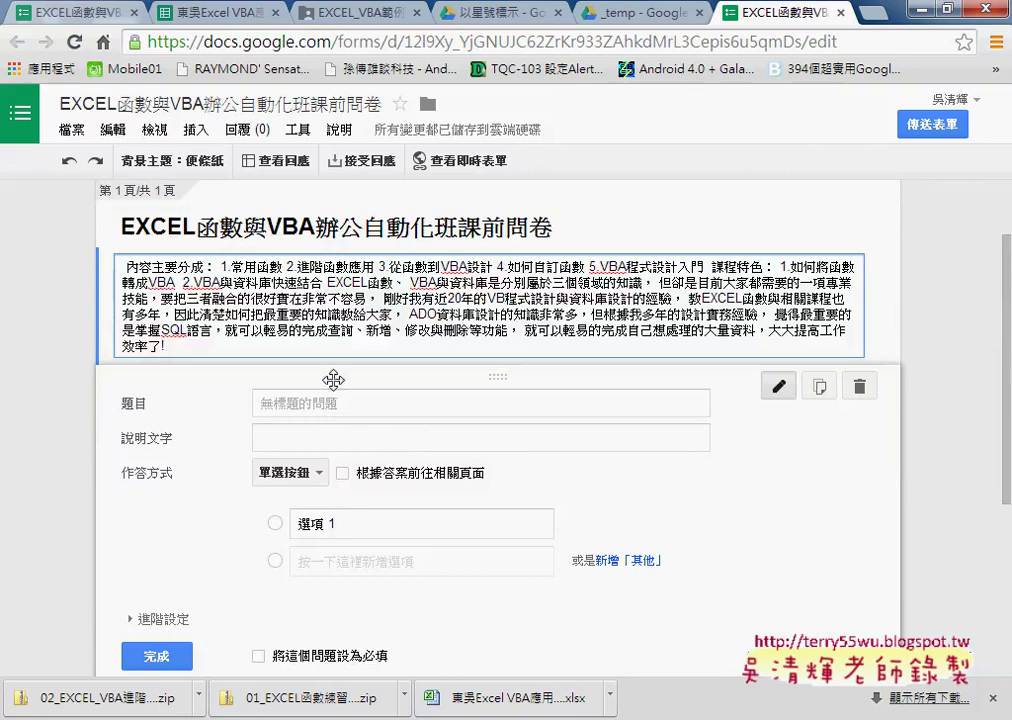
Copy the label 您的大名 from the live form into the first question's 題目 field.
click(70, 17)
scroll(176, 550, down, 2)
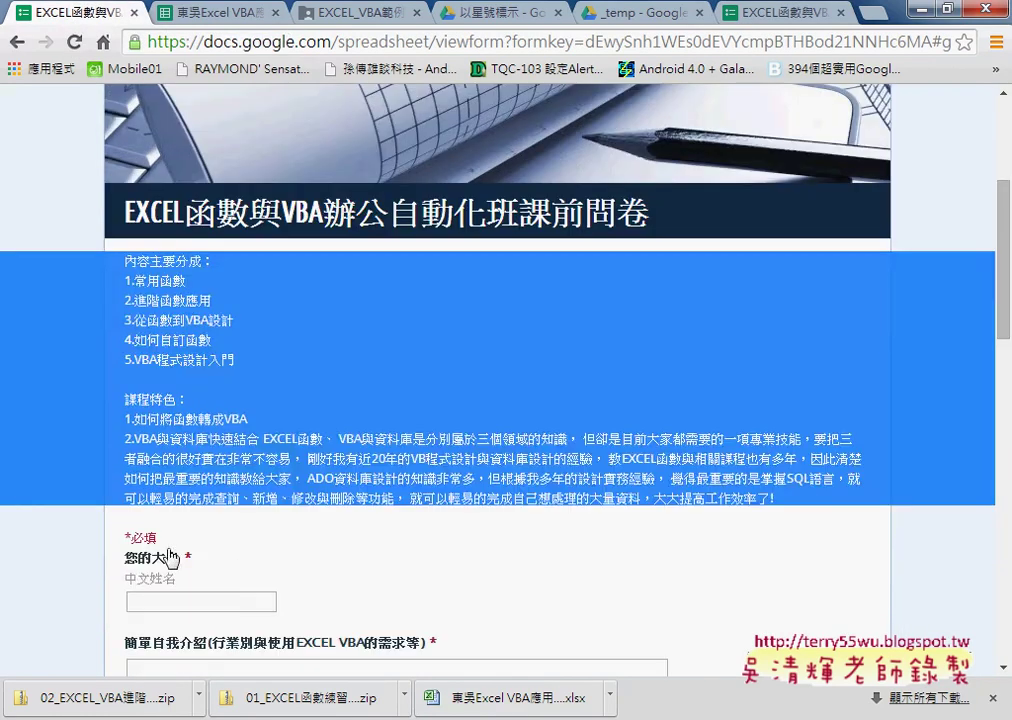
click(176, 570)
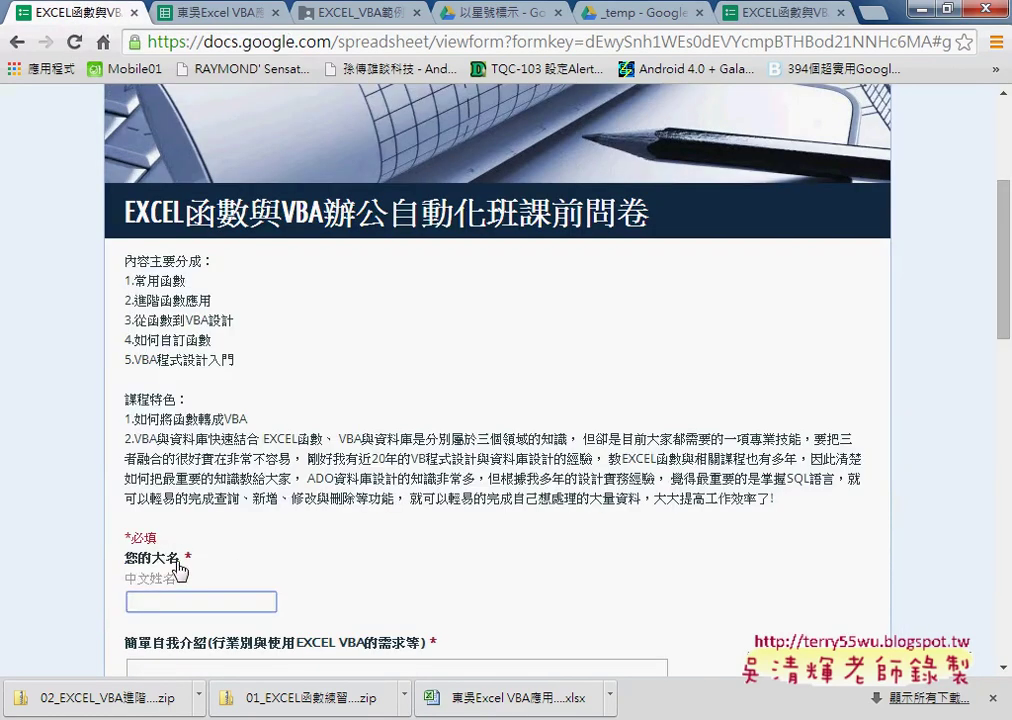
drag(183, 558, 124, 560)
key(ctrl+c)
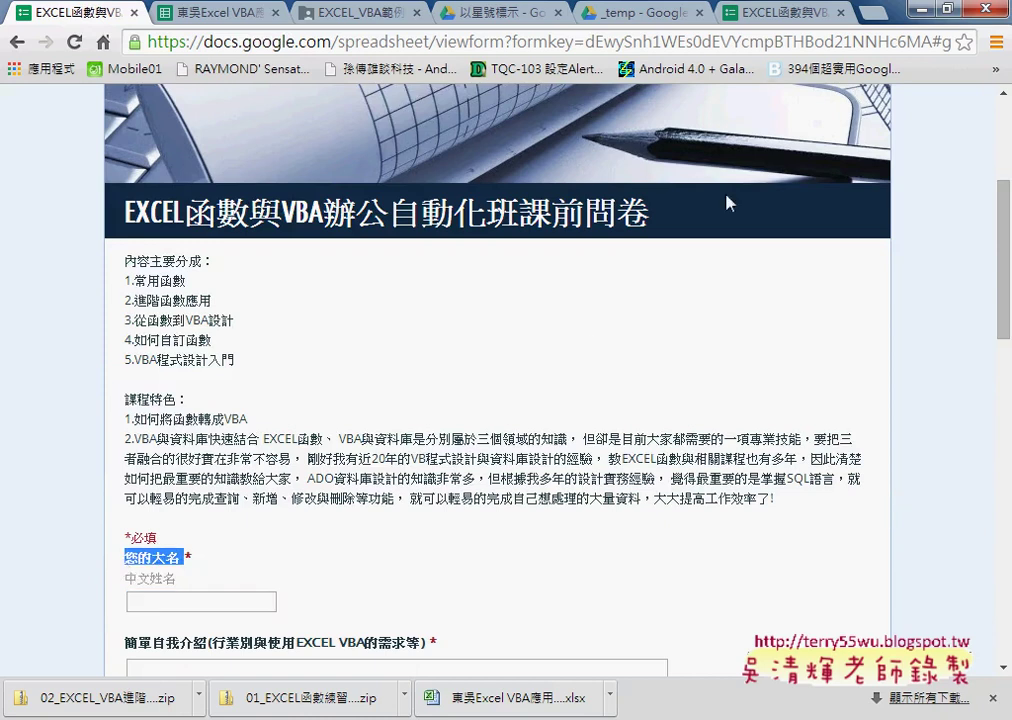
click(775, 13)
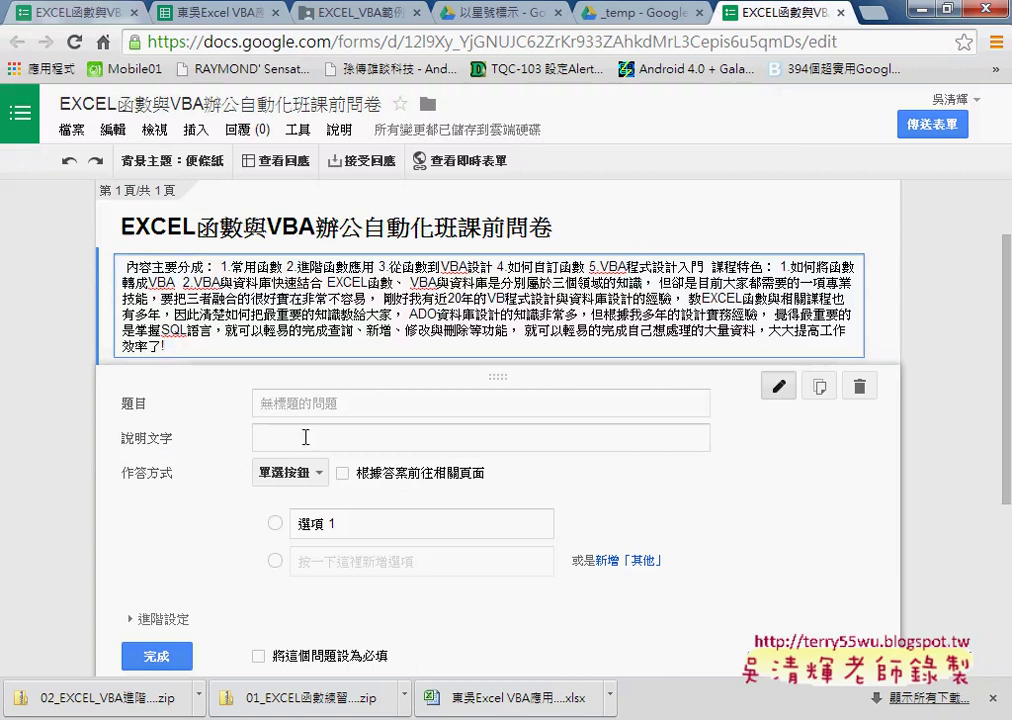
click(310, 405)
key(ctrl+v)
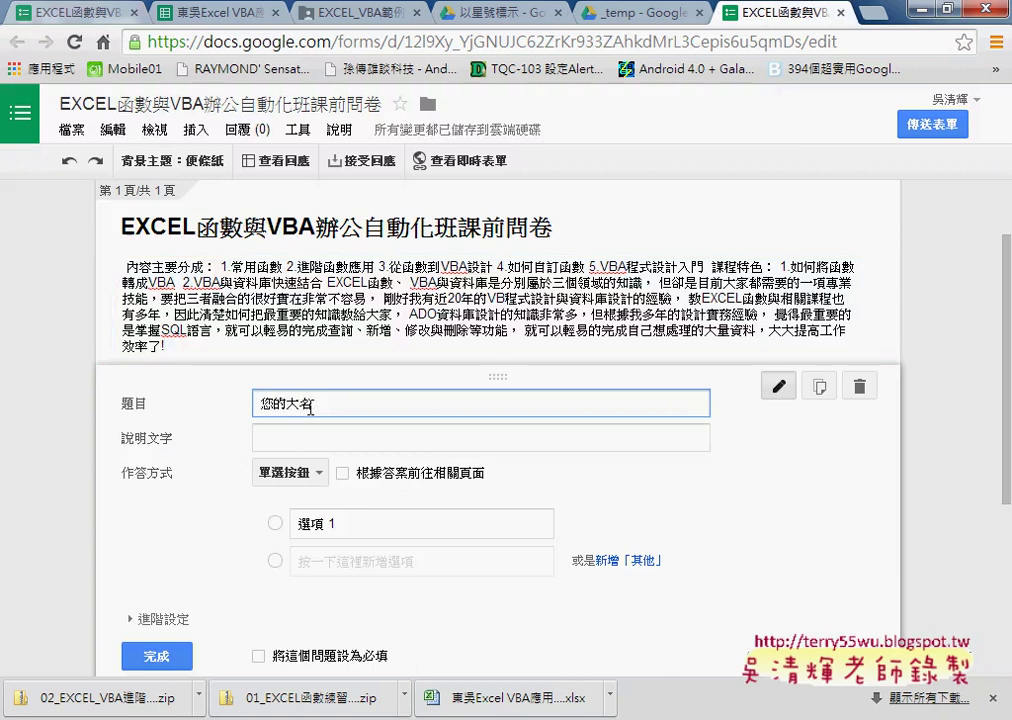
click(324, 444)
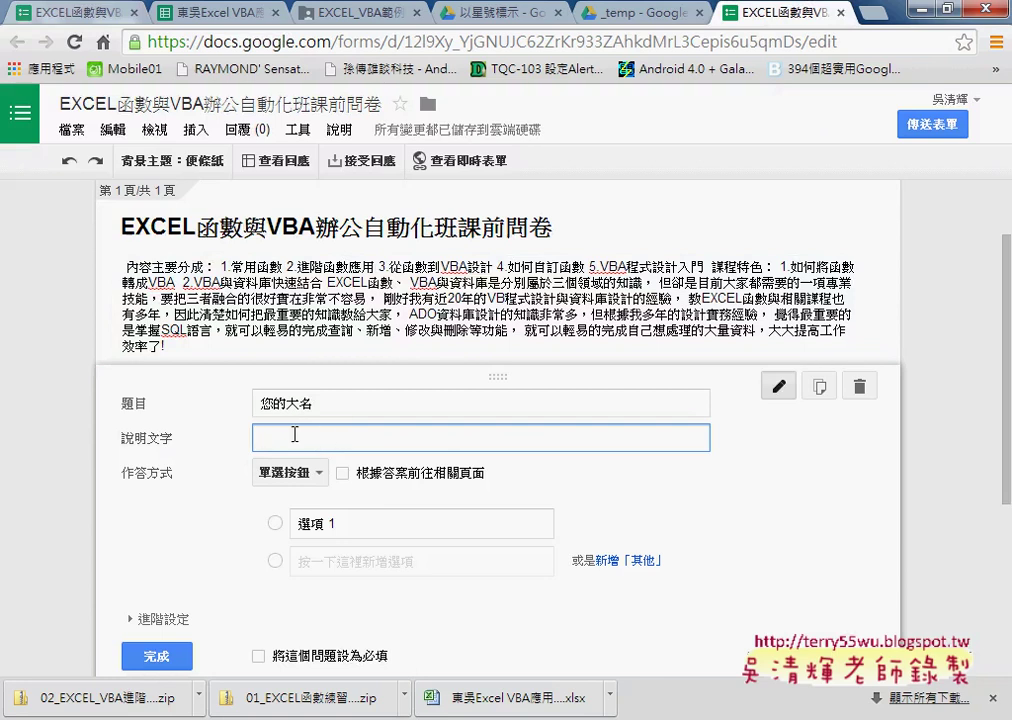
scroll(135, 316, down, 2)
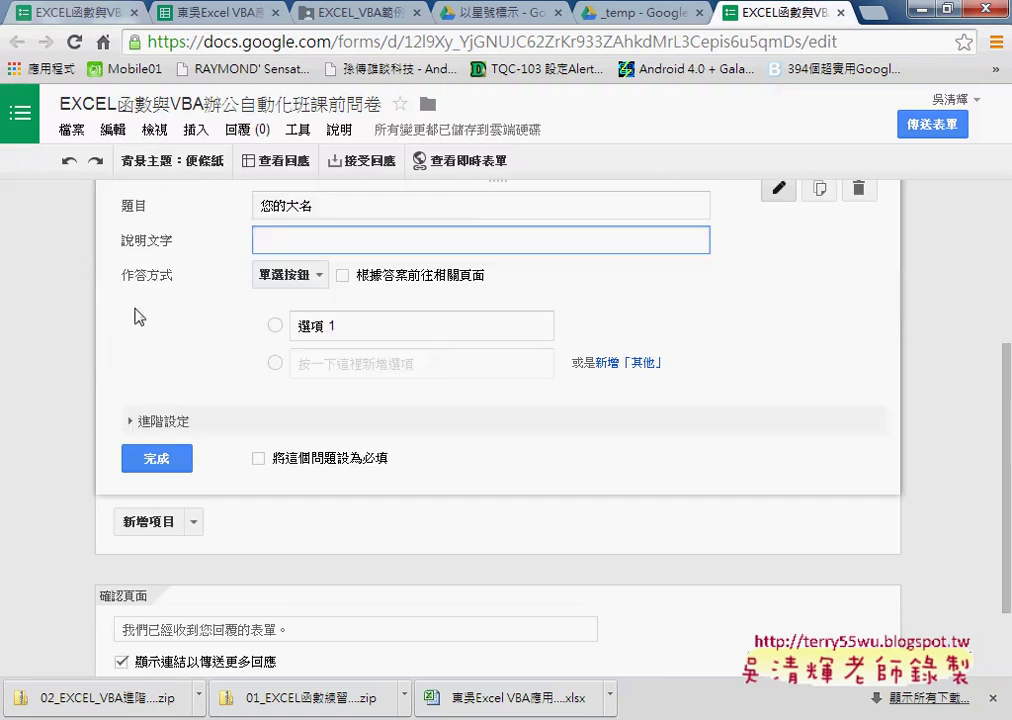
Review the answer-type list, marking the basic types and the time type.
click(284, 275)
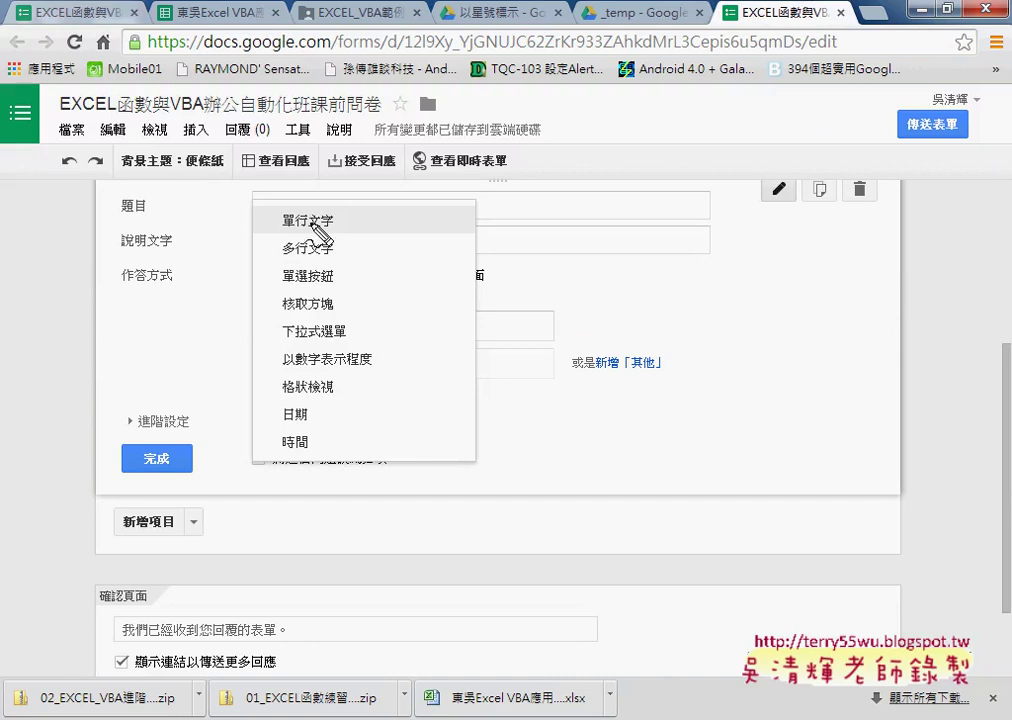
mouse_move(355, 323)
mouse_down()
mouse_move(258, 323)
mouse_move(260, 210)
mouse_move(290, 214)
mouse_move(338, 318)
mouse_up()
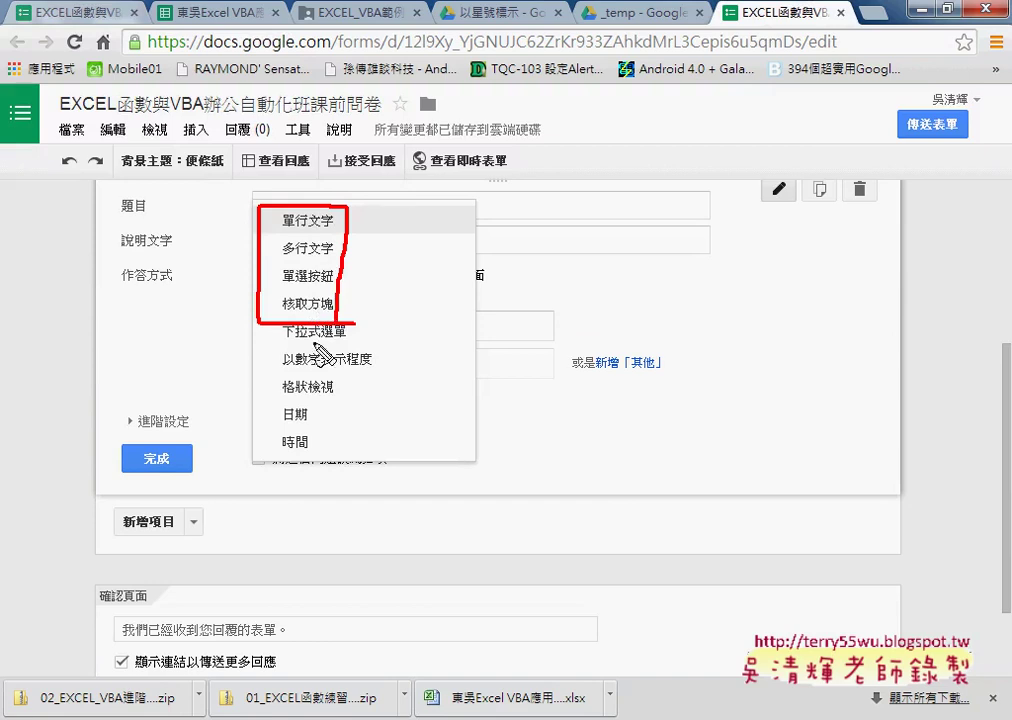
drag(317, 438, 343, 432)
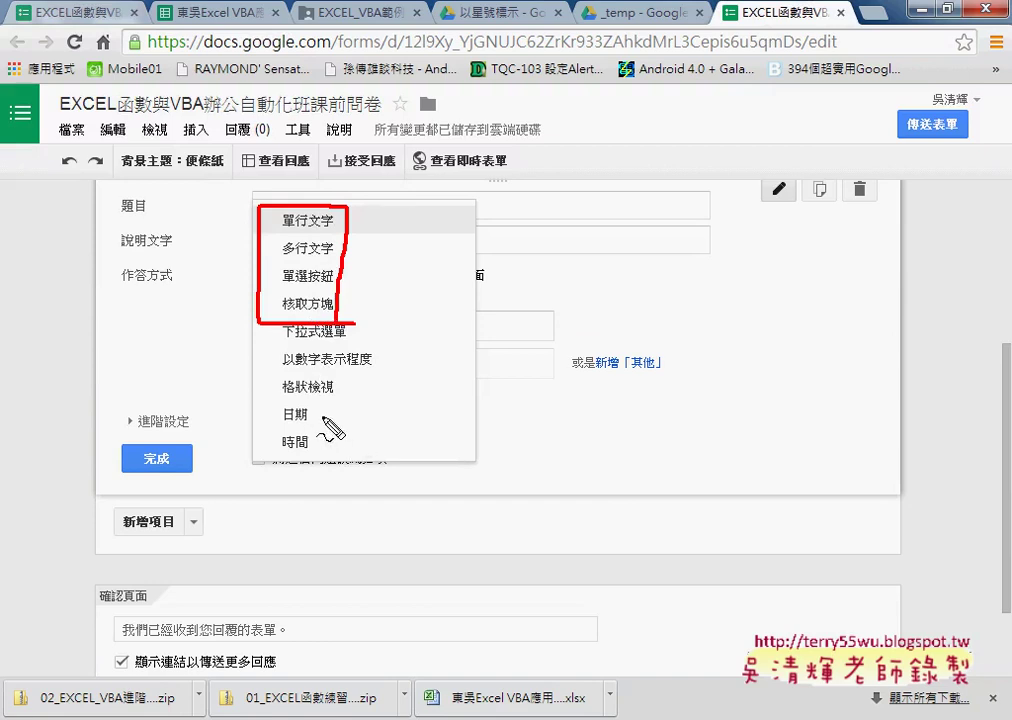
key(Escape)
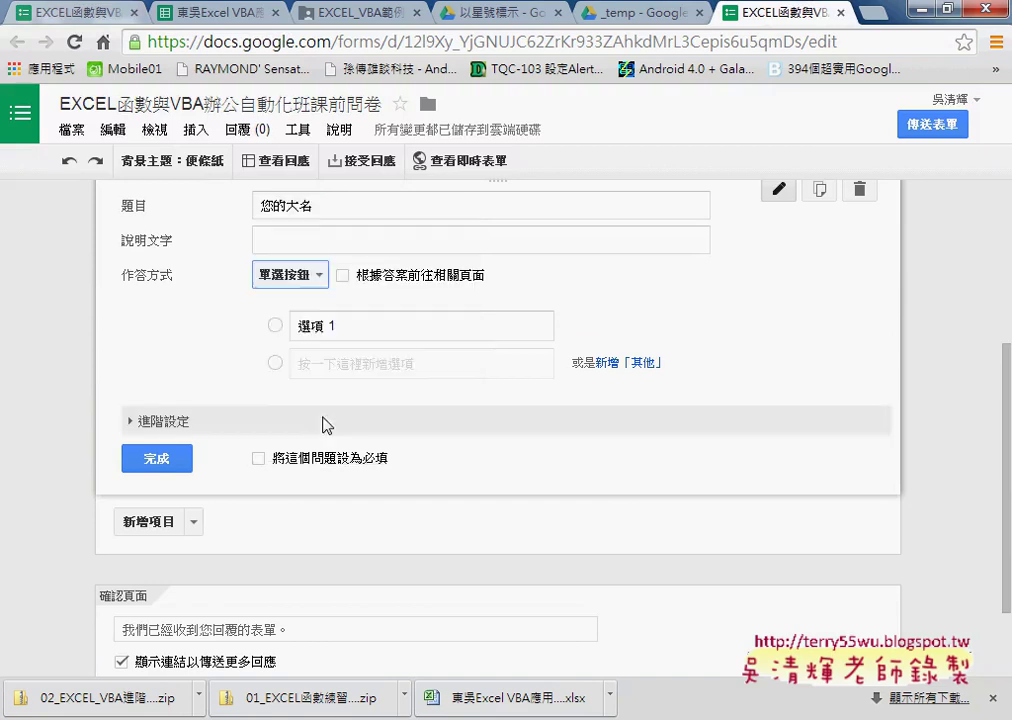
Make 您的大名 a required 單行文字 question and expand its 進階設定.
click(312, 278)
click(318, 222)
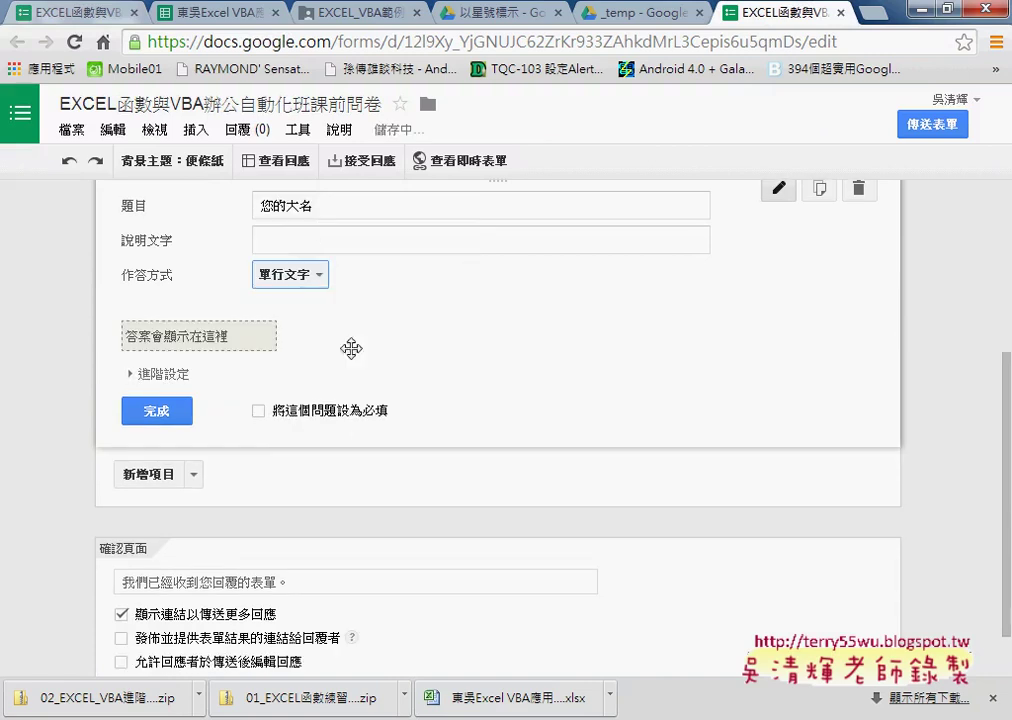
click(259, 414)
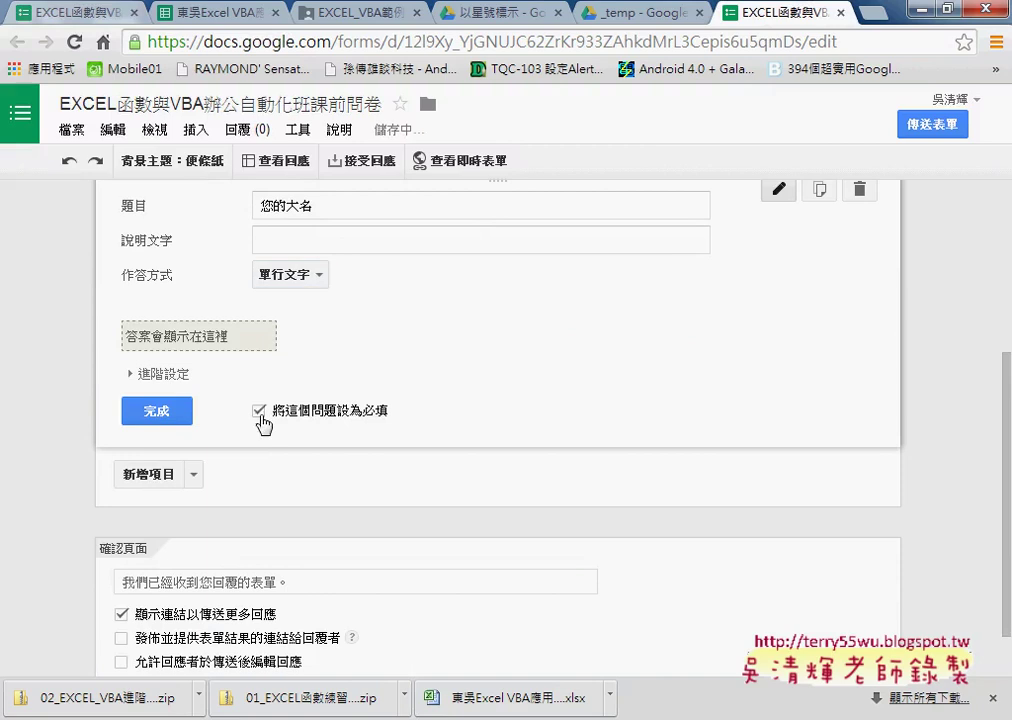
click(156, 378)
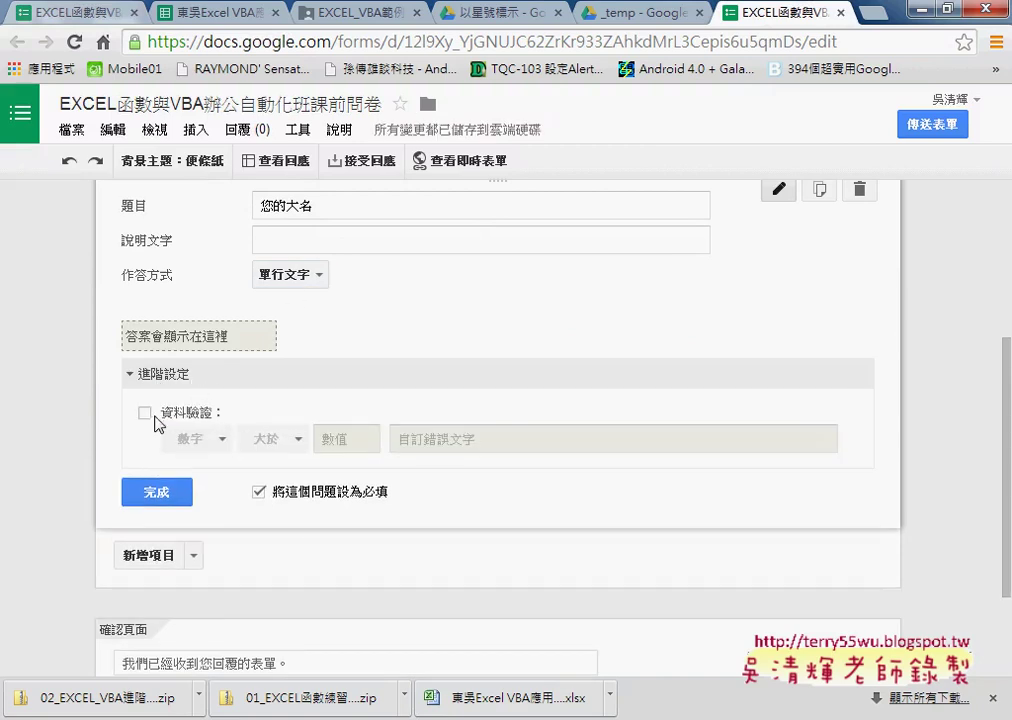
Turn on data validation for 您的大名 and browse the text validation conditions.
click(155, 418)
click(200, 438)
click(210, 467)
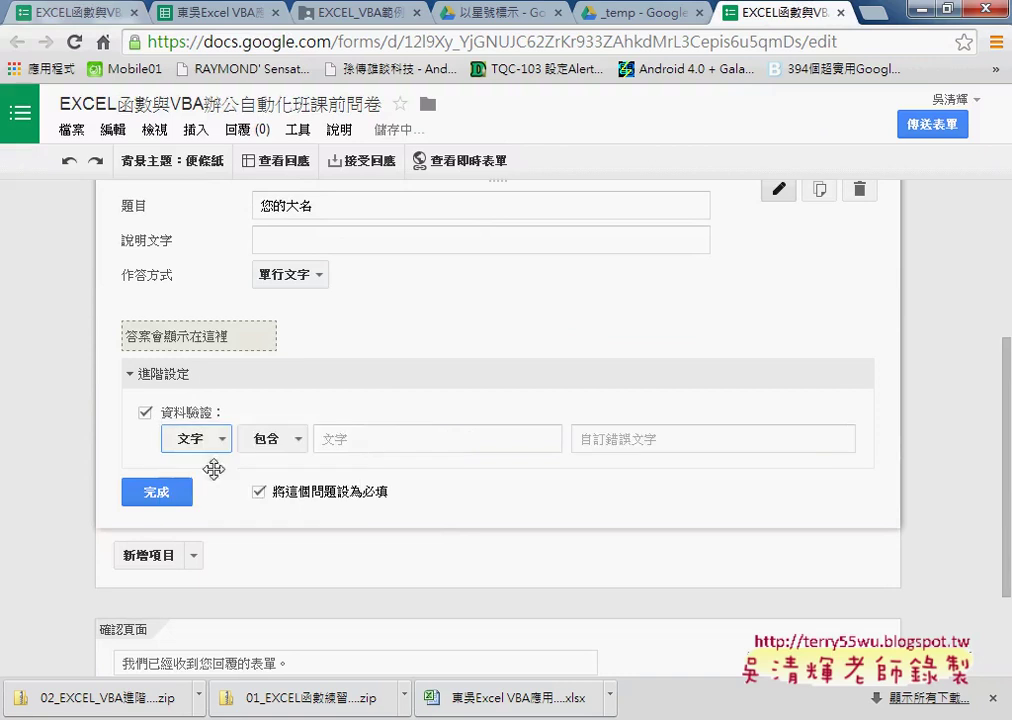
click(275, 440)
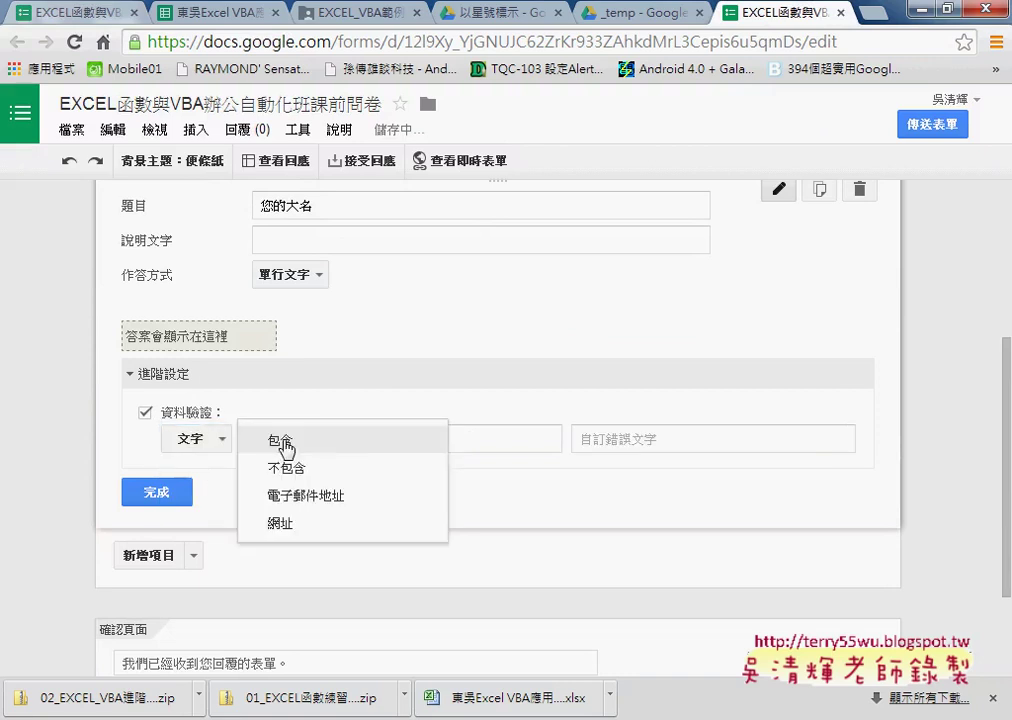
click(208, 450)
click(210, 447)
click(265, 445)
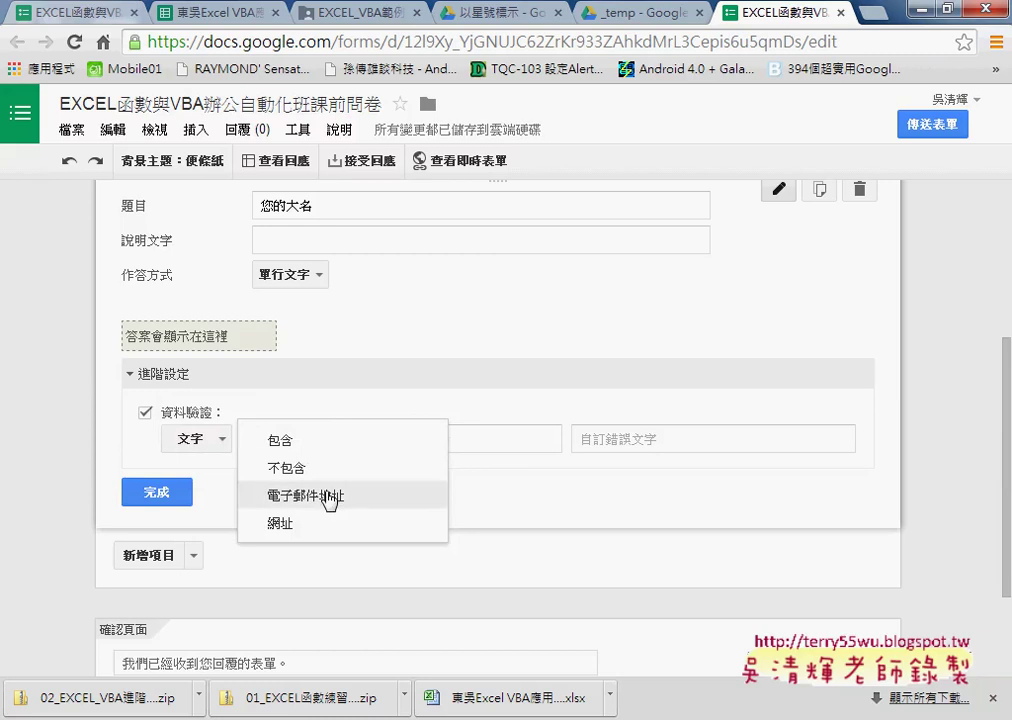
Try the regular-expression and number validation types, then turn validation off and save the question.
click(210, 441)
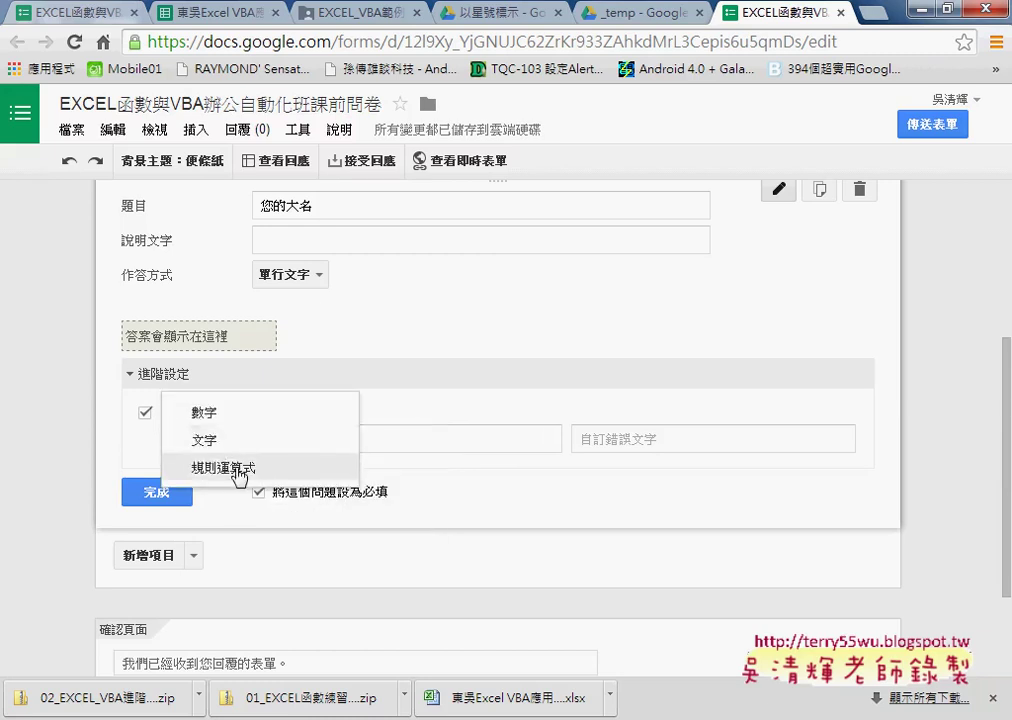
click(238, 470)
click(292, 443)
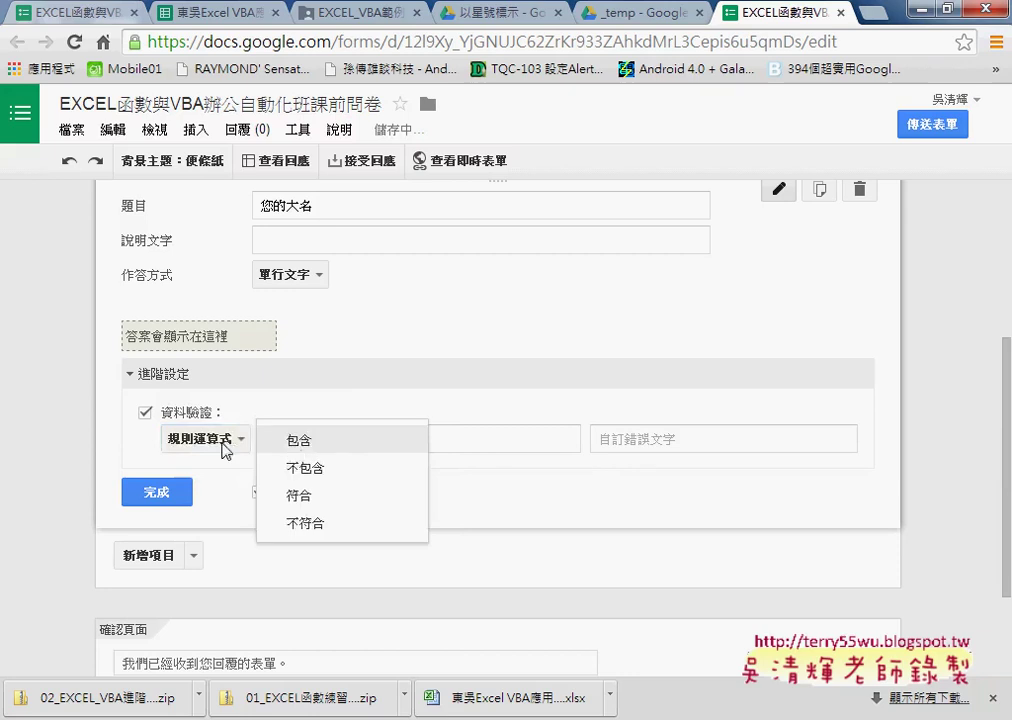
click(218, 448)
click(215, 386)
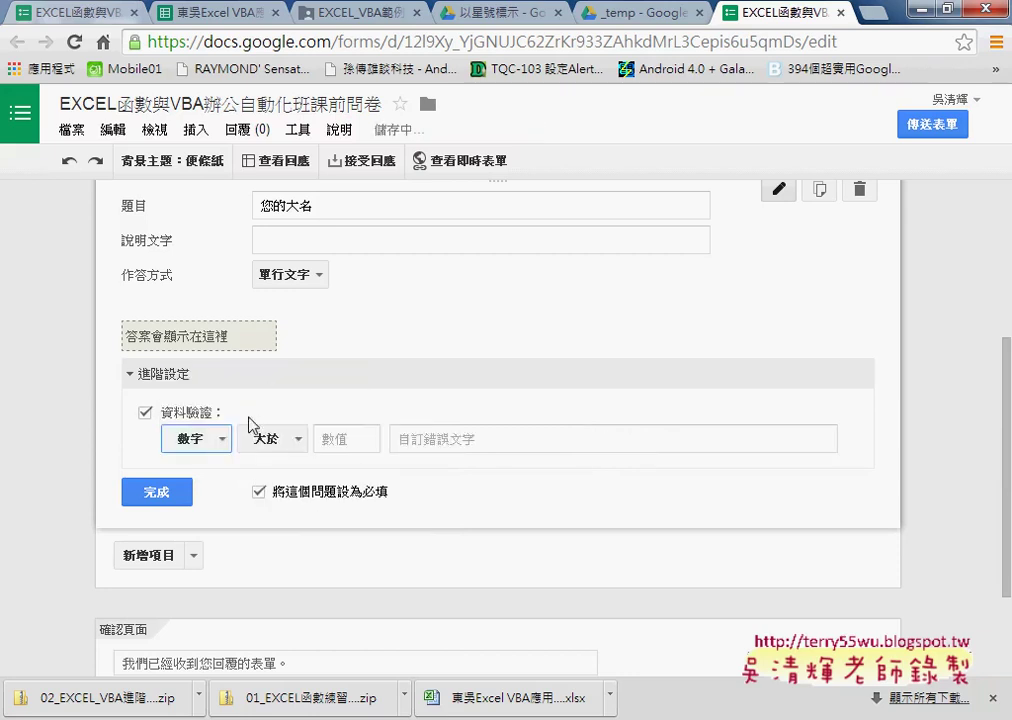
click(184, 416)
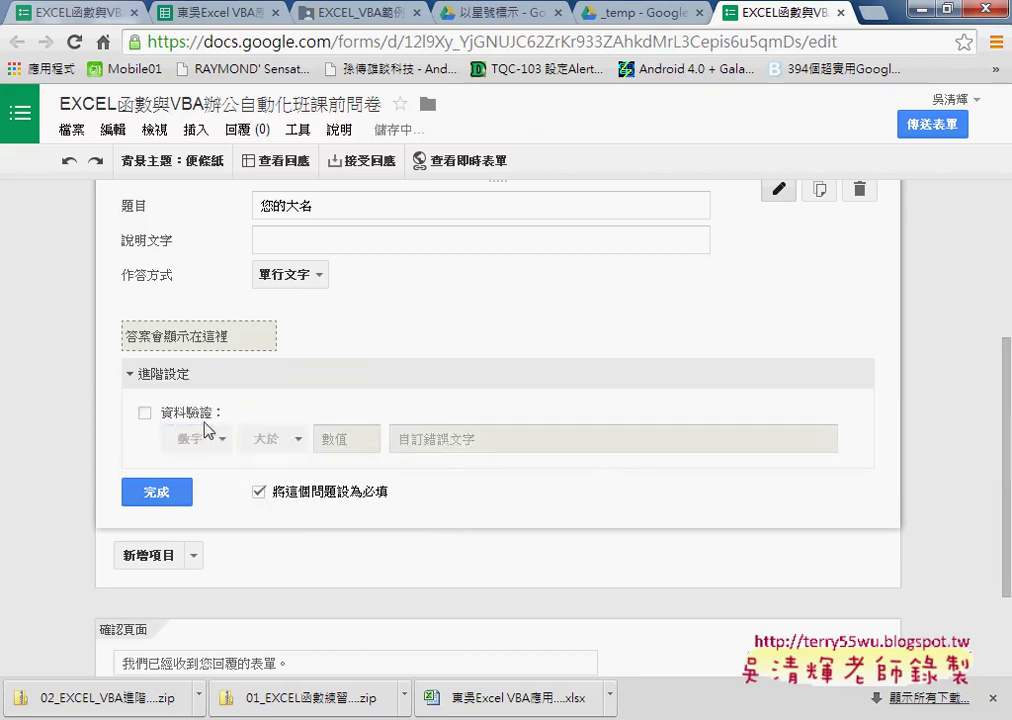
click(156, 492)
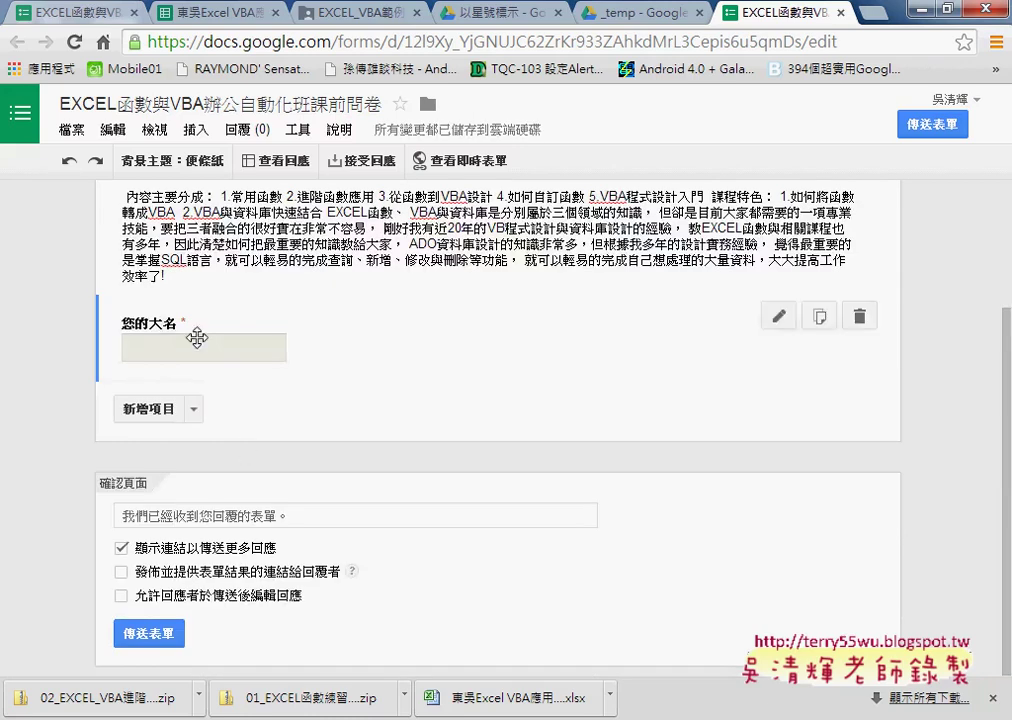
Copy the self-introduction question title from the old live form.
click(195, 410)
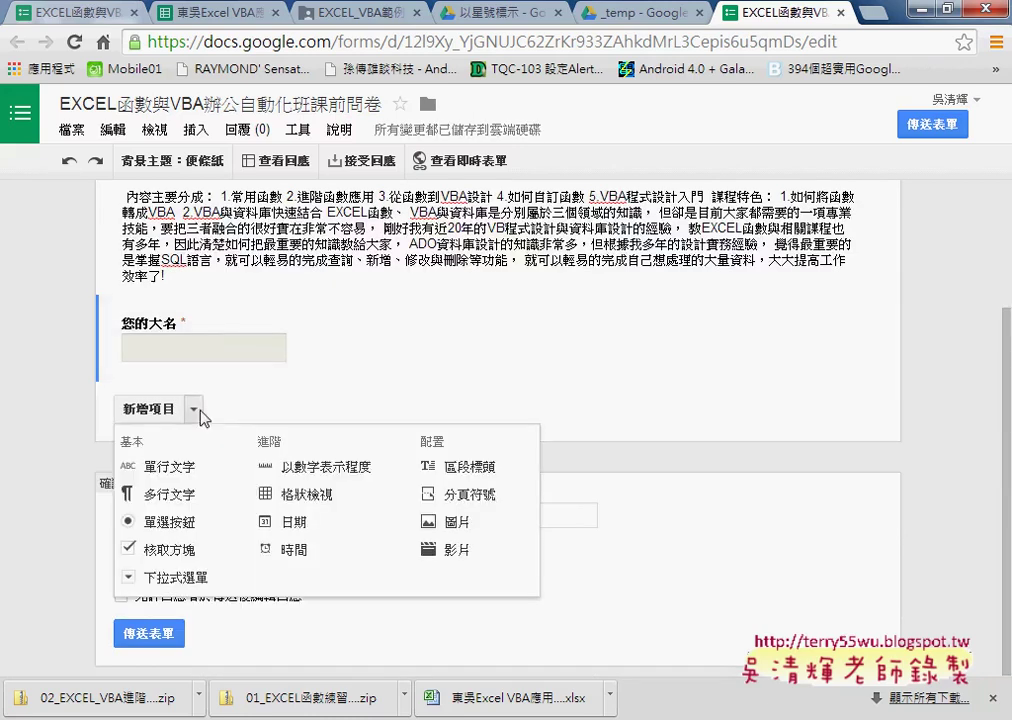
click(85, 13)
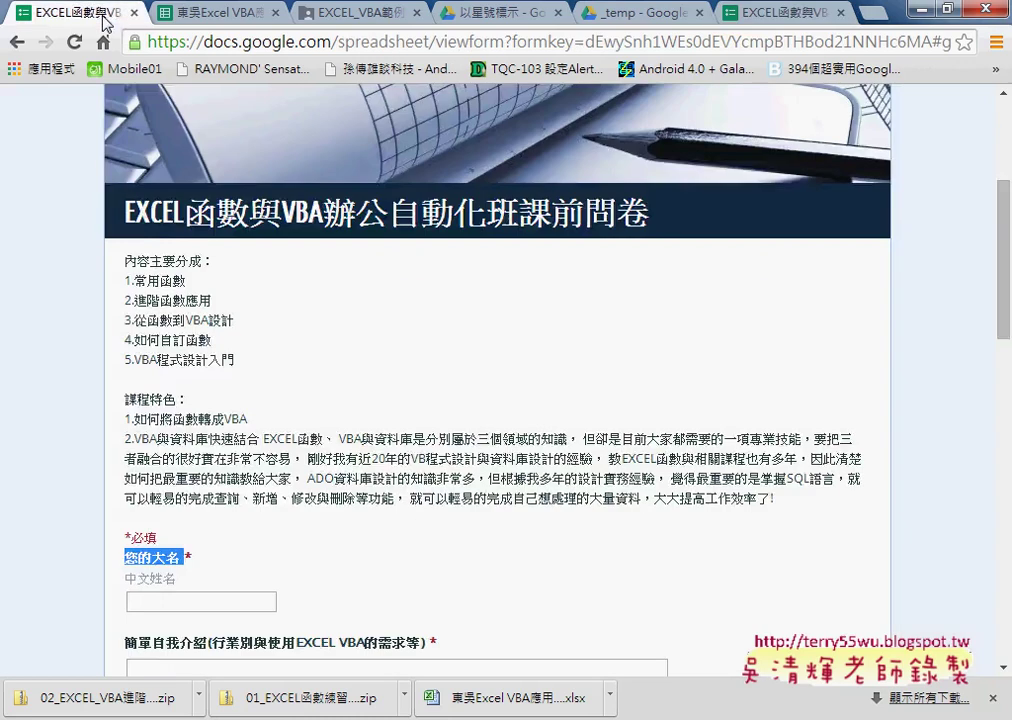
scroll(315, 398, down, 2)
drag(125, 445, 205, 452)
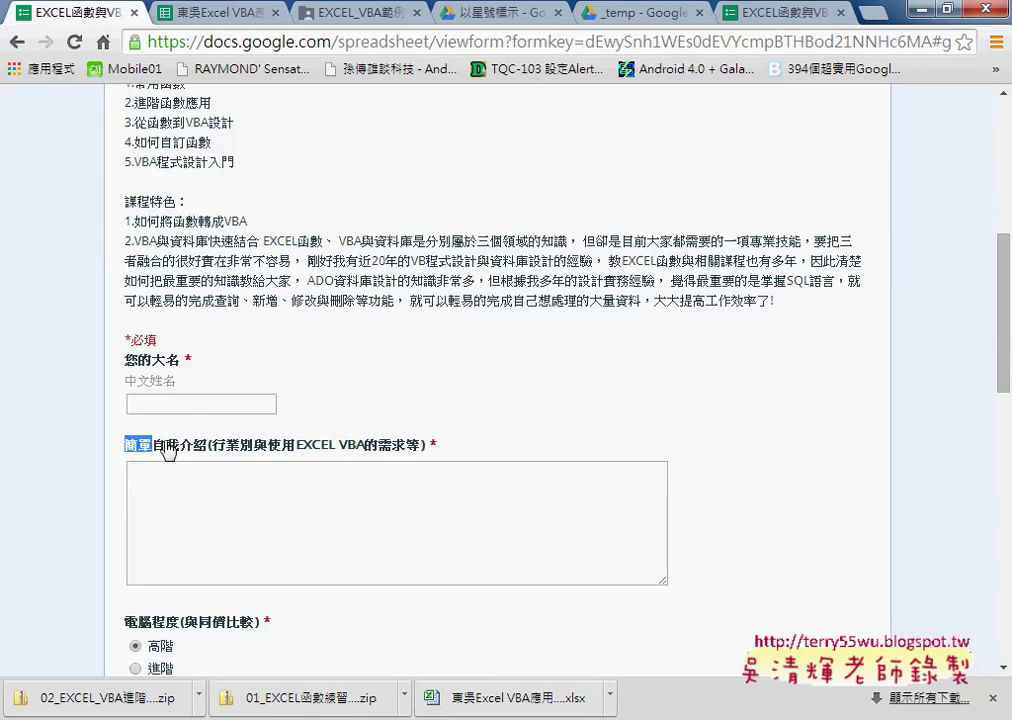
click(205, 452)
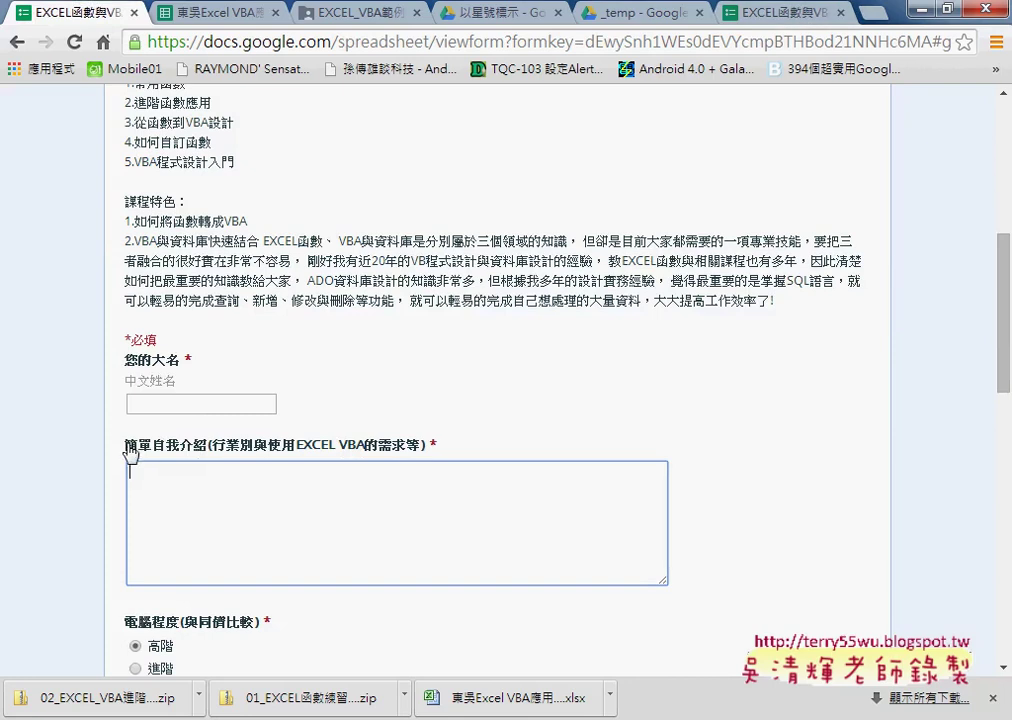
drag(127, 446, 517, 445)
key(ctrl+c)
click(204, 452)
click(131, 453)
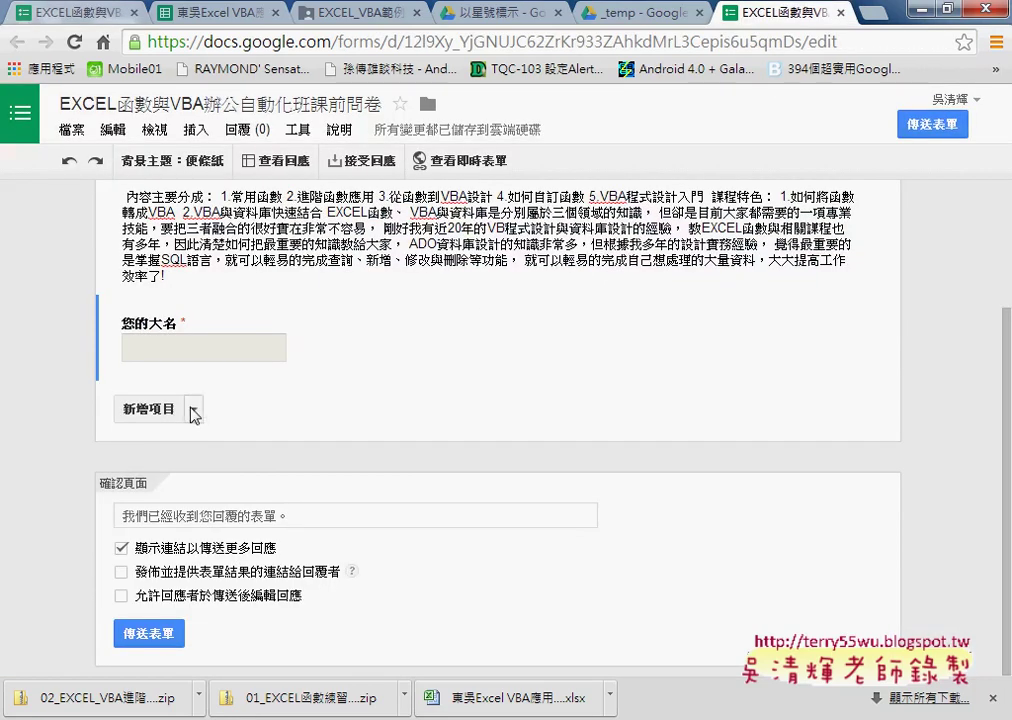
Add a required multi-line question titled 簡單自我介紹(行業別與使用EXCEL VBA的需求等).
click(193, 412)
click(170, 551)
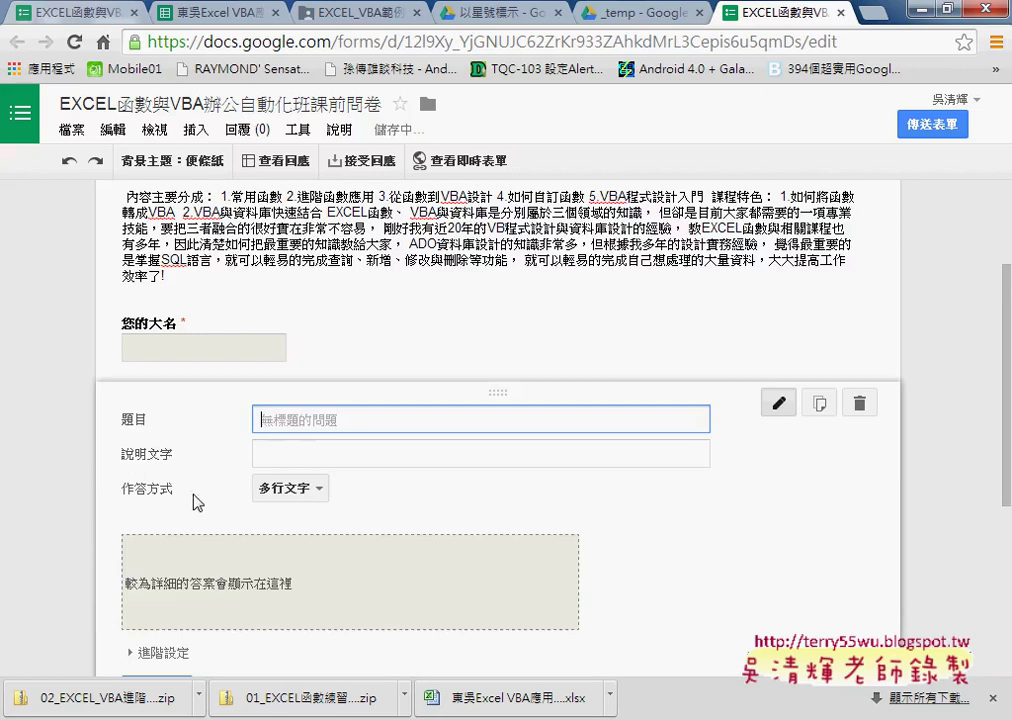
key(ctrl+v)
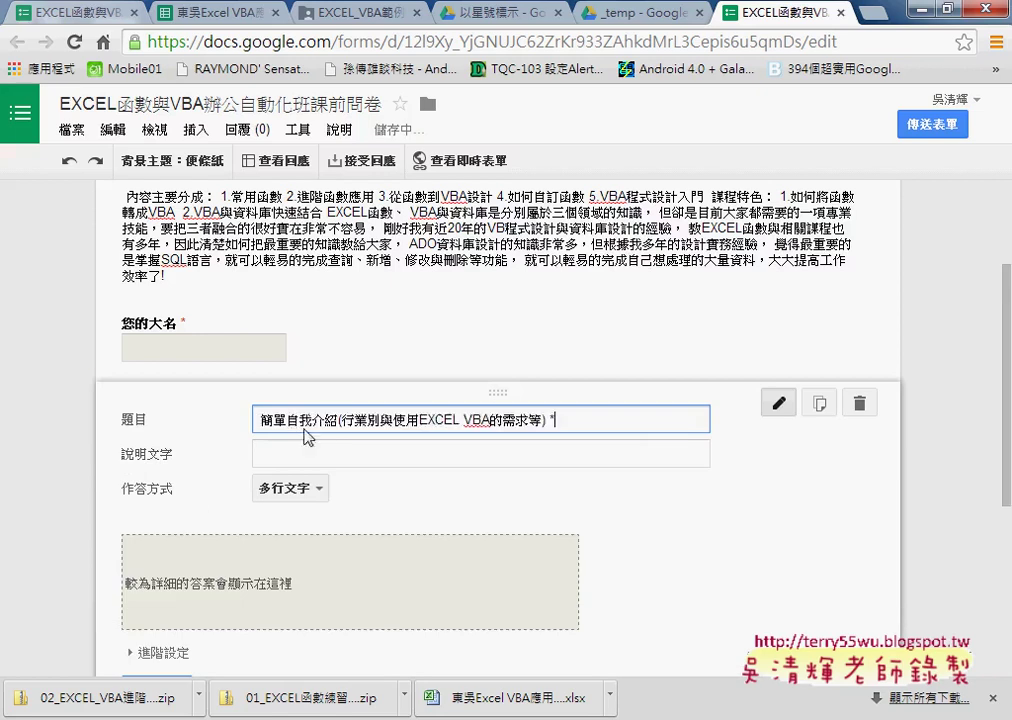
scroll(463, 544, down, 1)
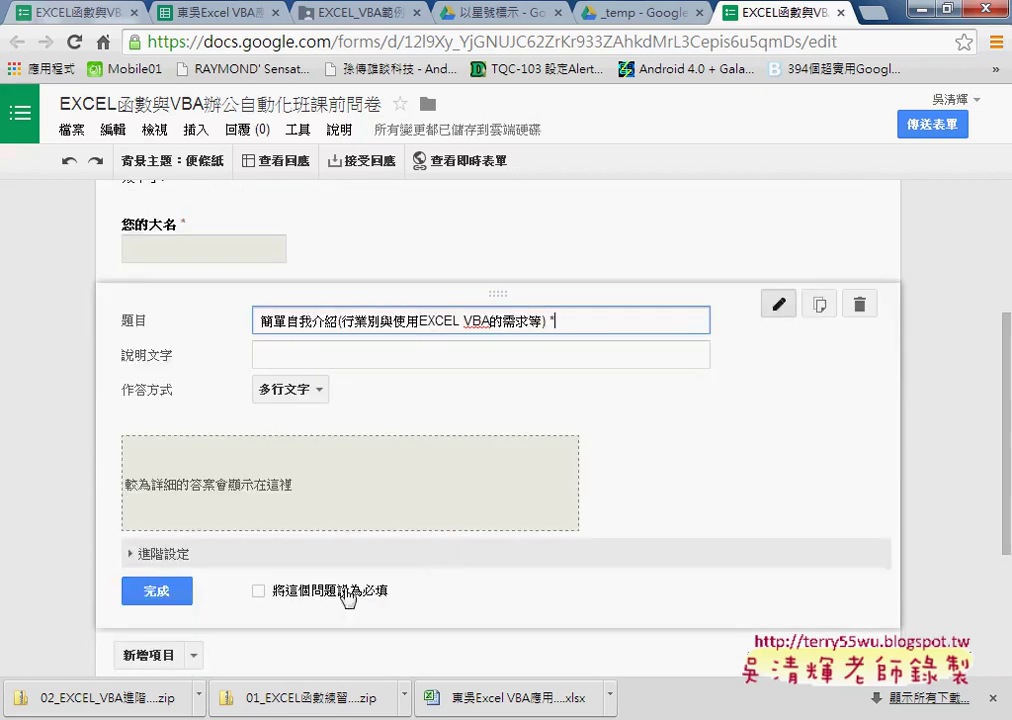
click(259, 592)
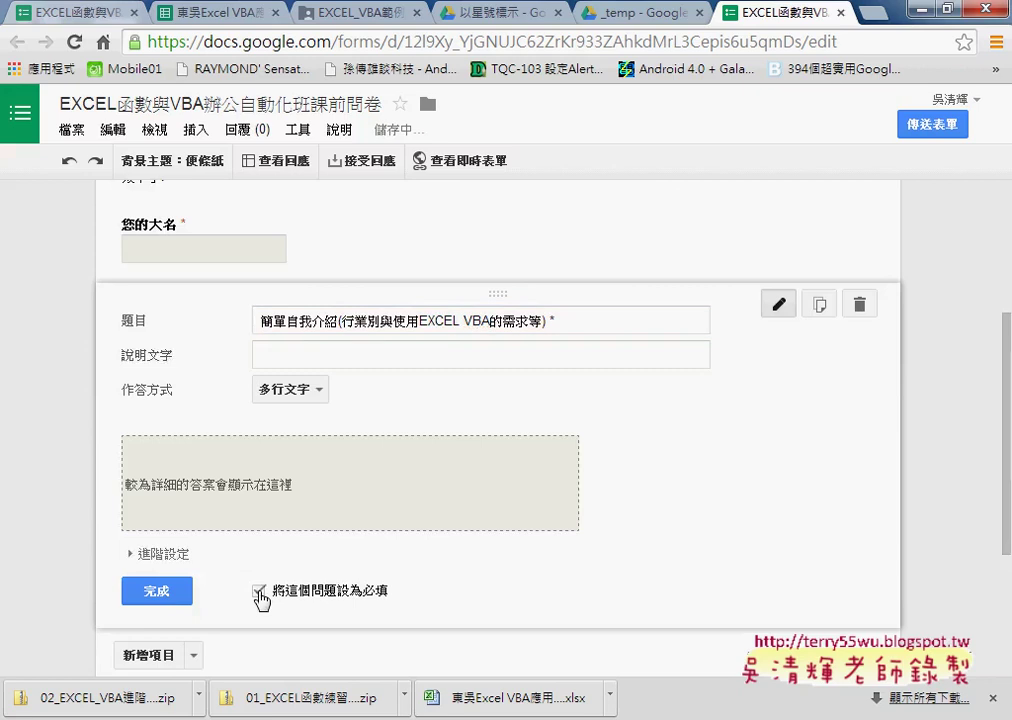
click(163, 594)
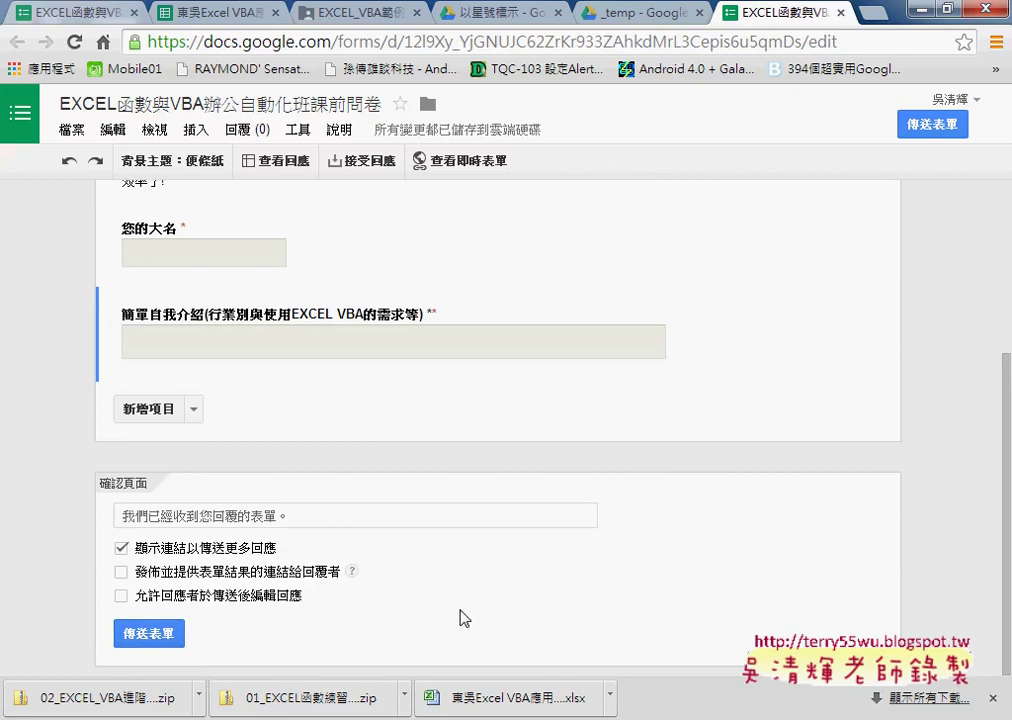
Open the live version of the form in its own tab.
scroll(463, 617, up, 2)
scroll(460, 617, down, 2)
click(495, 172)
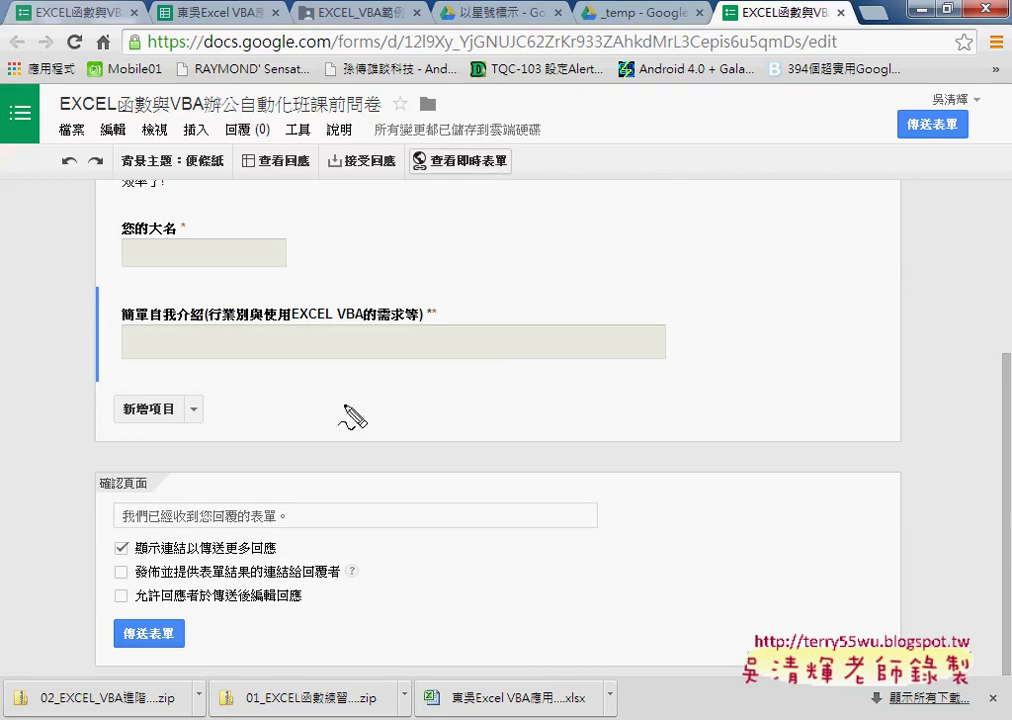
mouse_move(505, 172)
mouse_down()
mouse_move(413, 177)
mouse_move(510, 168)
mouse_move(508, 178)
mouse_up()
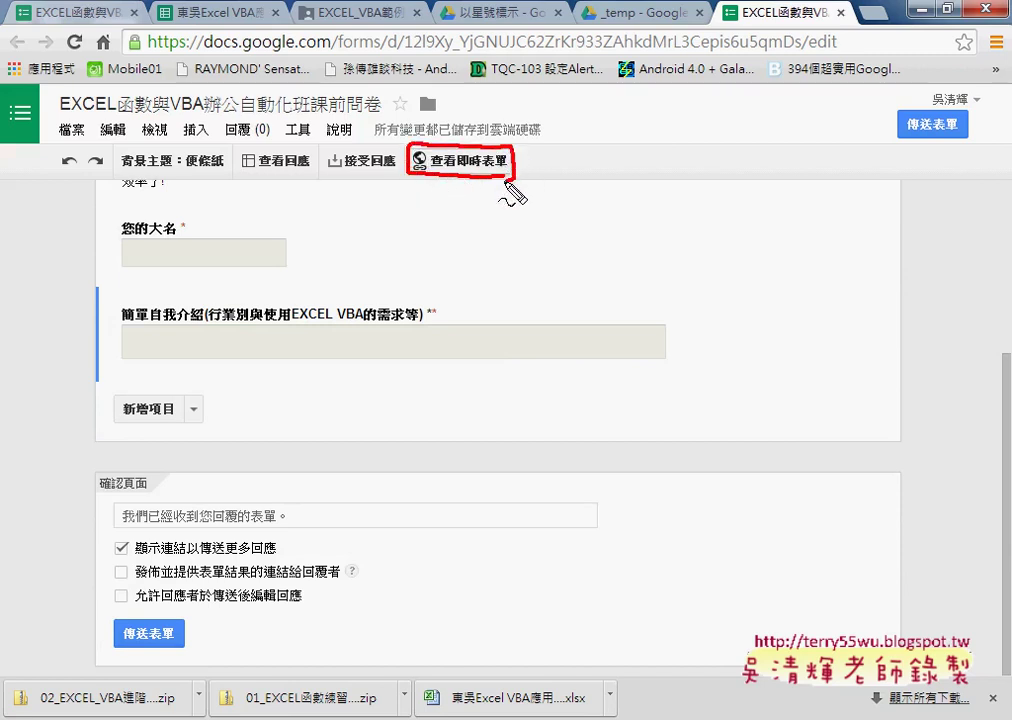
key(Escape)
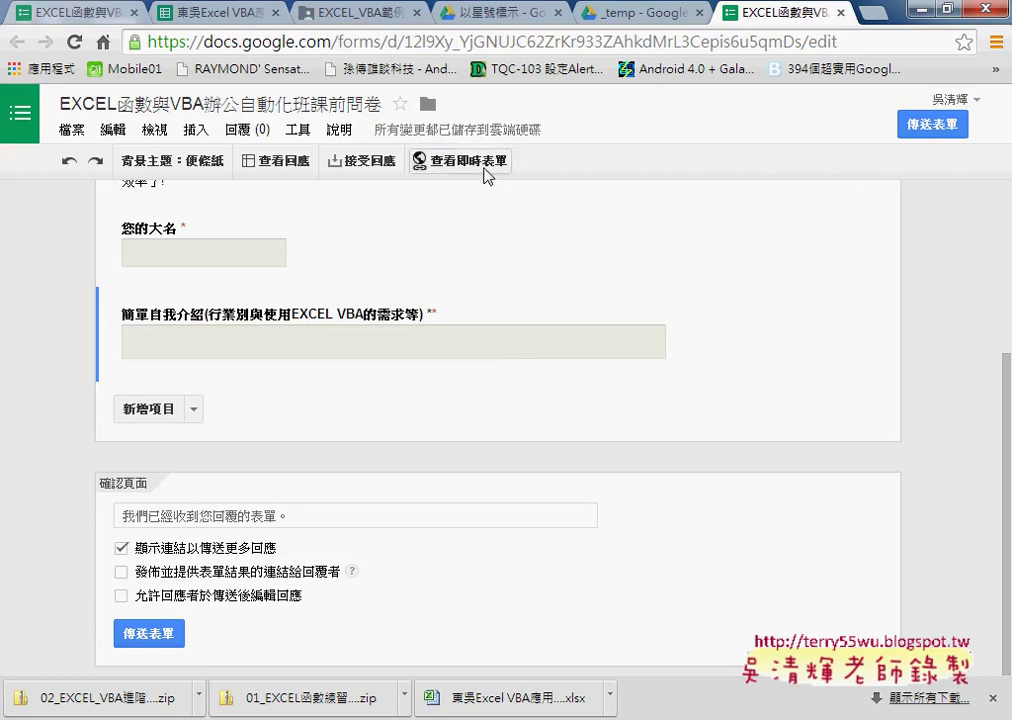
click(485, 175)
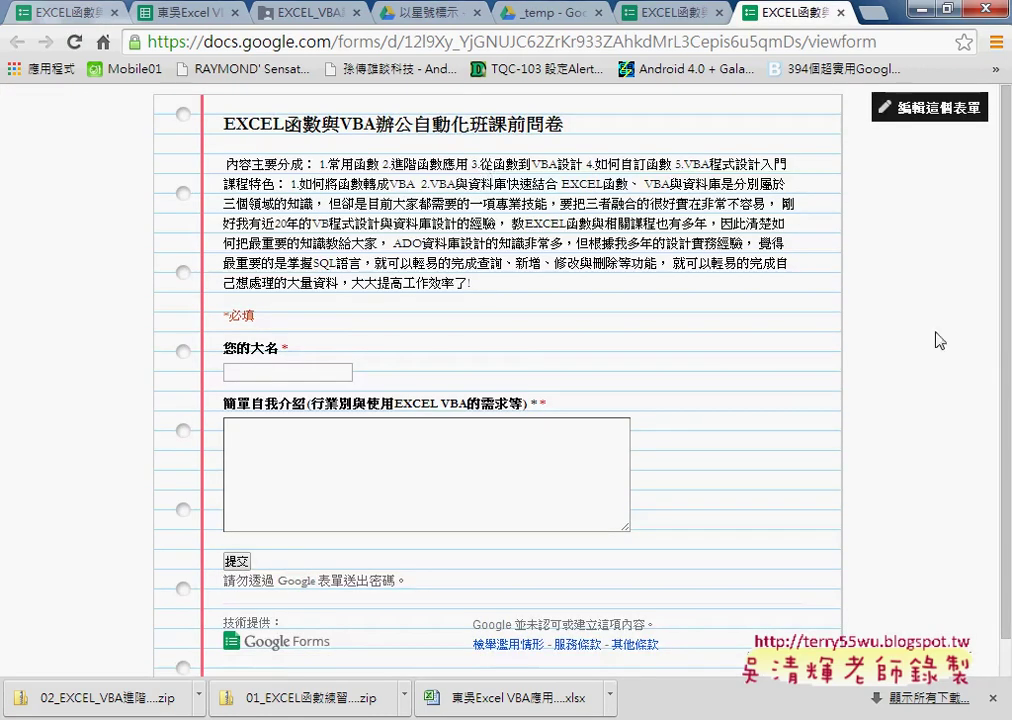
scroll(648, 350, down, 1)
scroll(648, 355, up, 1)
Copy the live form's viewform URL, then return to the editor and open the linked response spreadsheet.
click(638, 43)
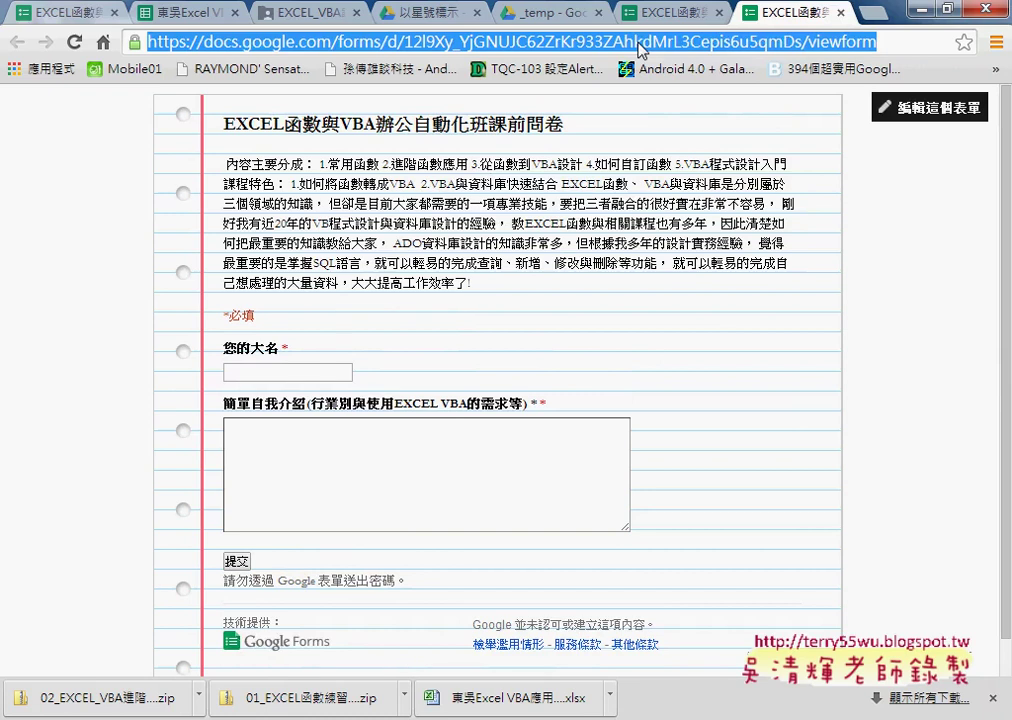
right_click(640, 50)
click(689, 116)
click(259, 372)
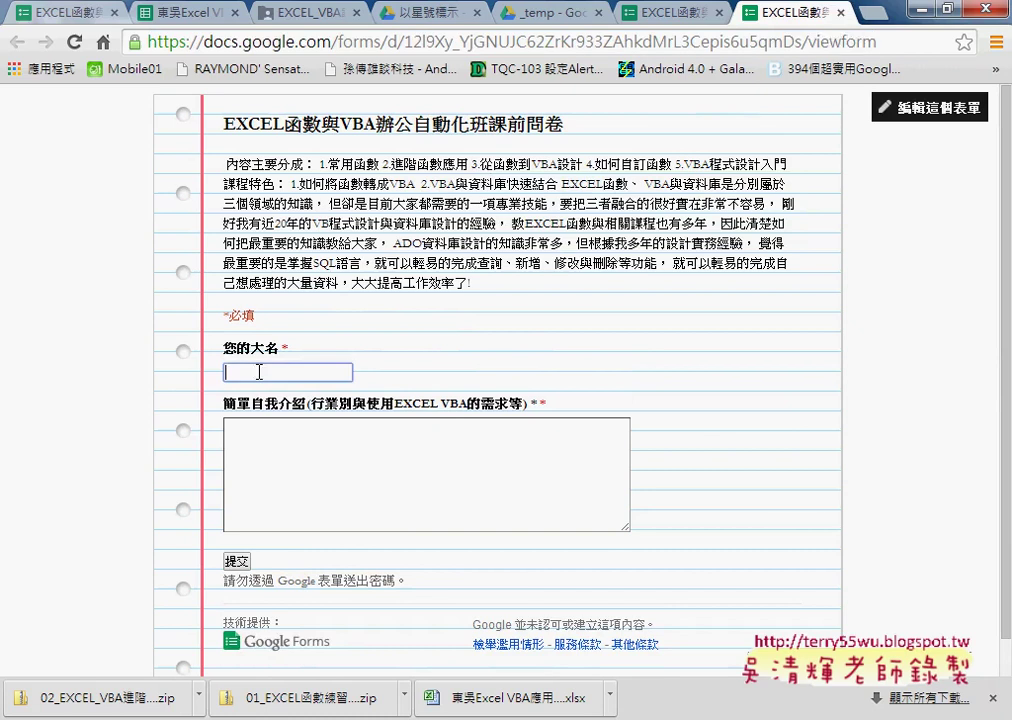
key(ctrl+shift+Tab)
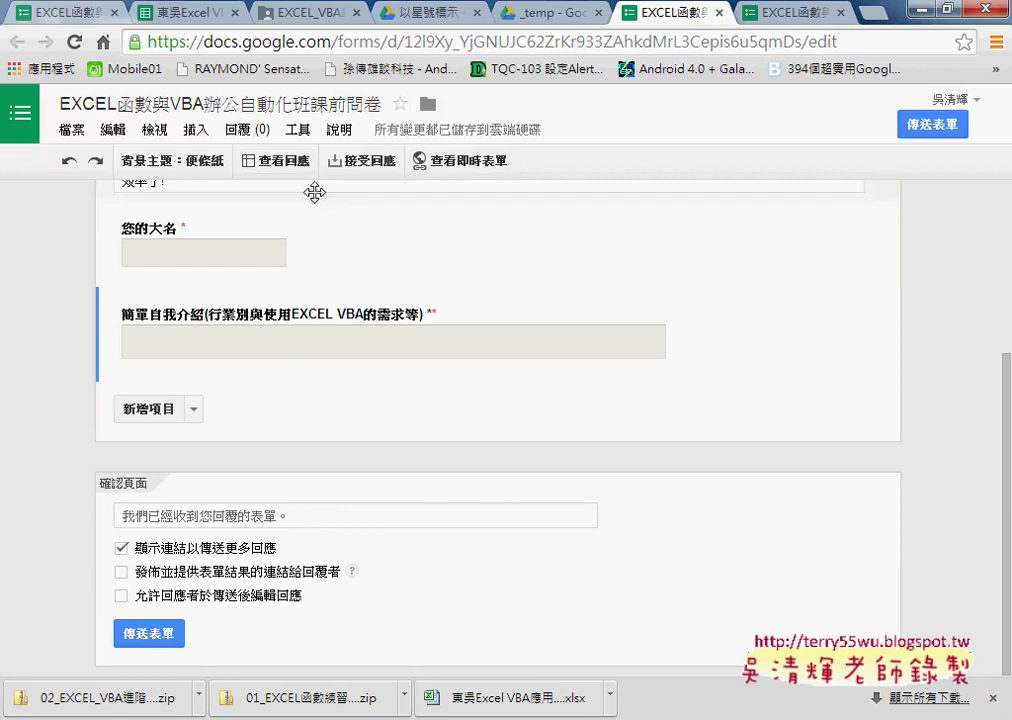
mouse_move(367, 260)
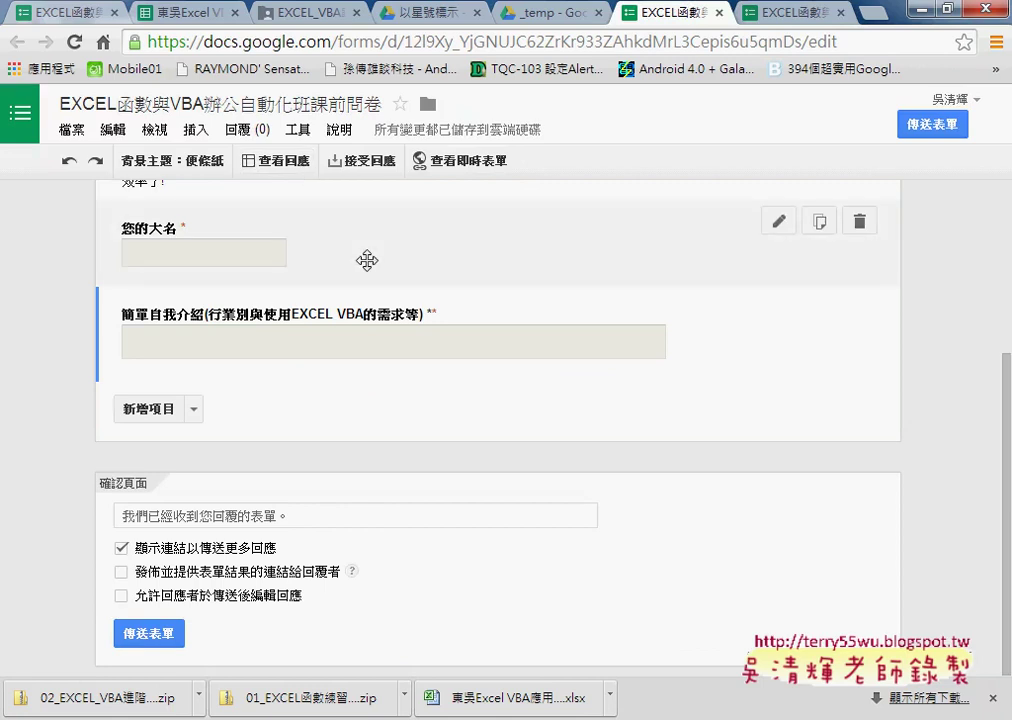
click(278, 160)
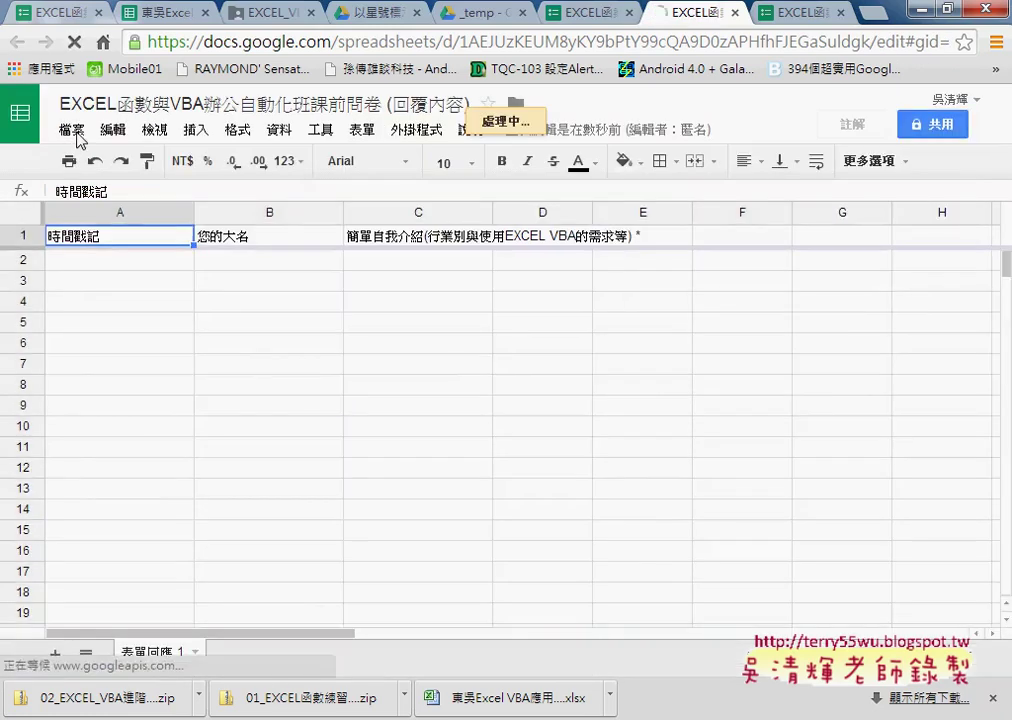
Check the 檔案 > 下載格式 options, then close the menu without downloading.
click(77, 134)
mouse_move(113, 452)
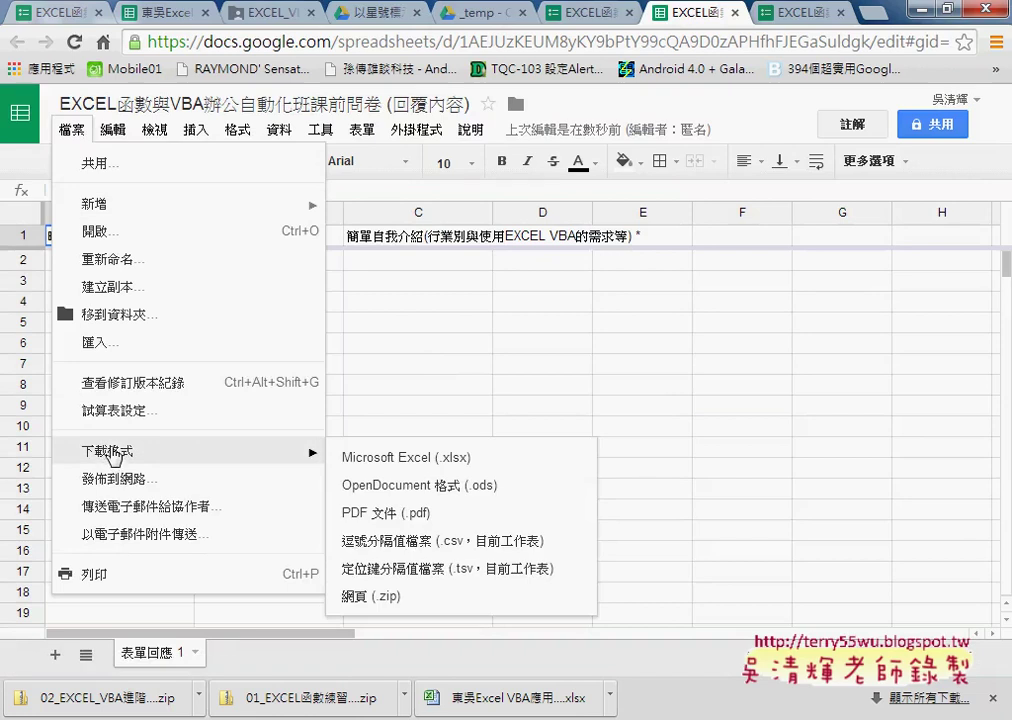
click(461, 361)
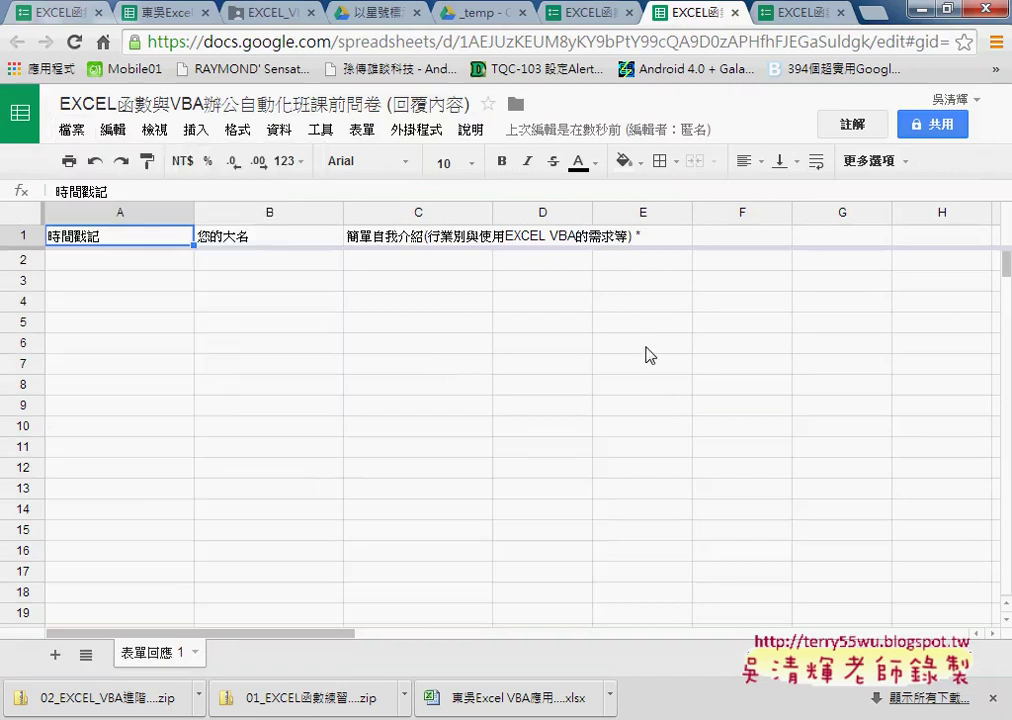